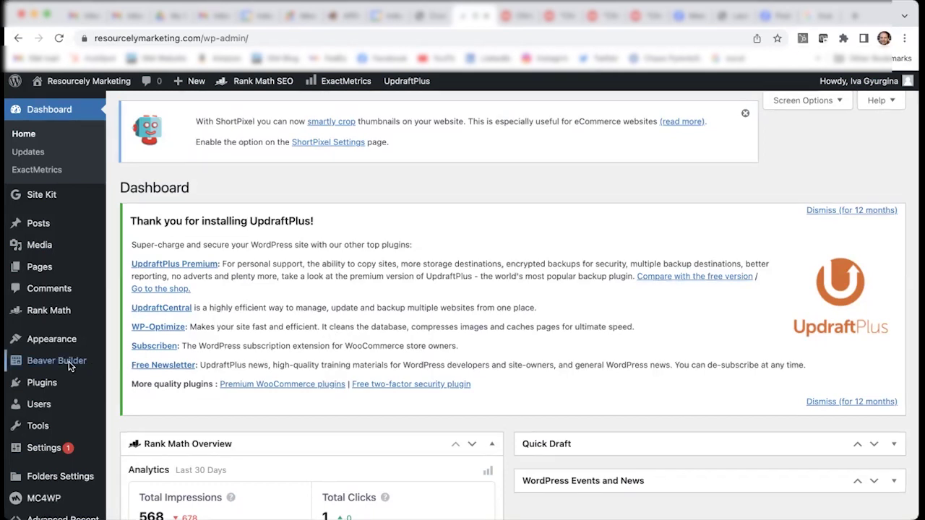
From the Resourcely Marketing dashboard, head to Pages in the WordPress admin sidebar
mouse_move(52, 369)
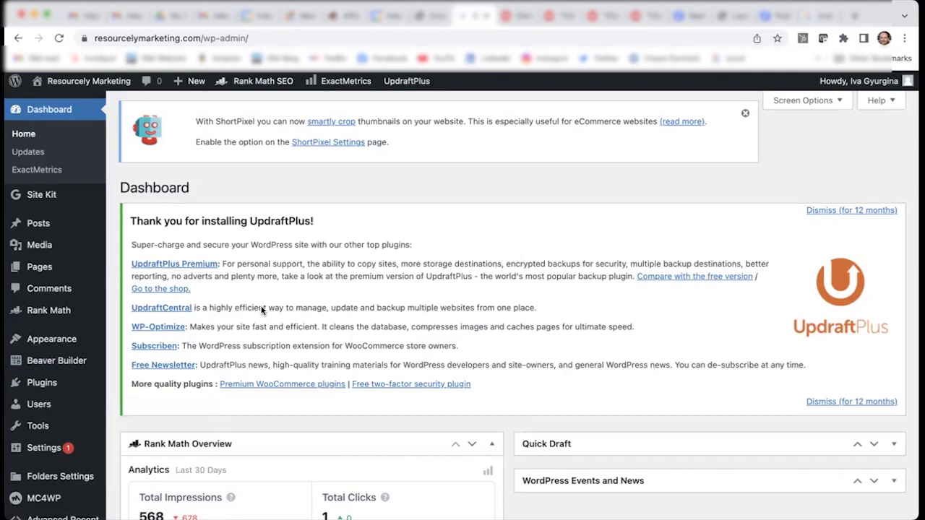
From the Pages list, add a new page titled 'Backpack for Tennis Players'
left_click(38, 269)
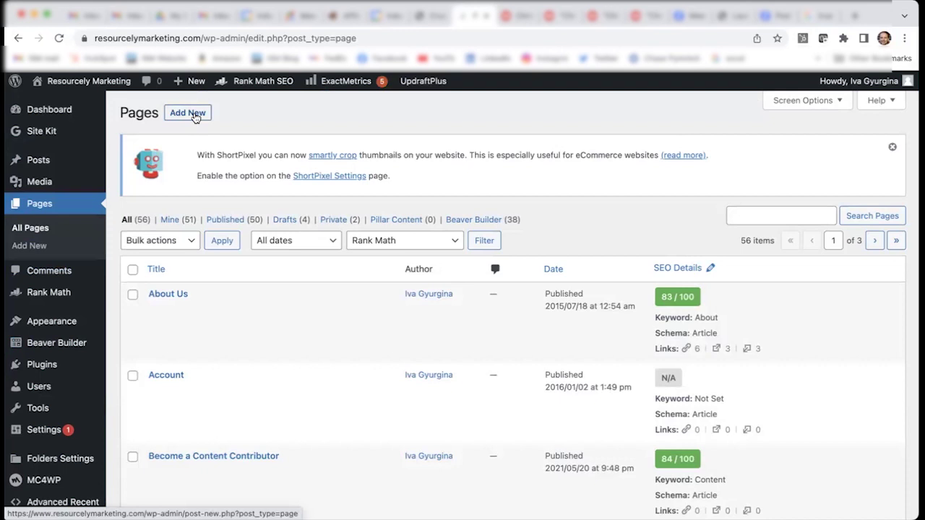
left_click(188, 114)
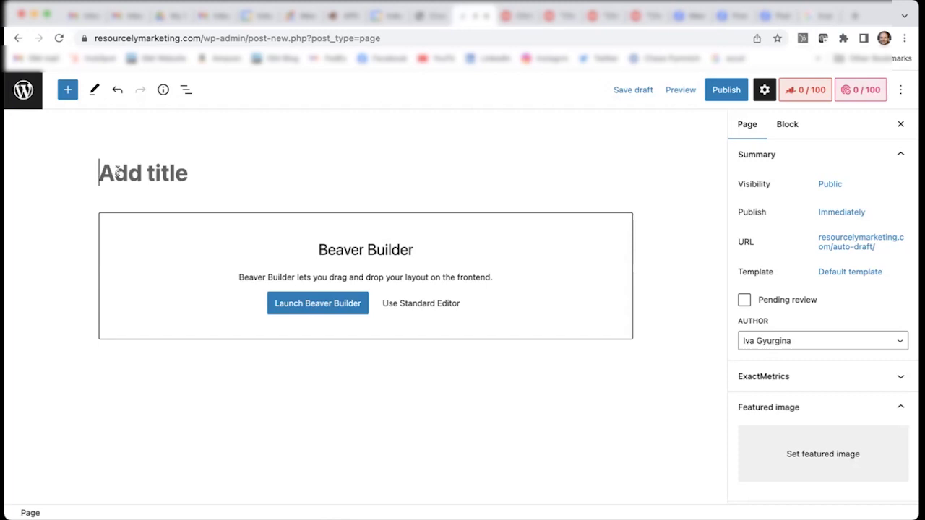
type("Bac")
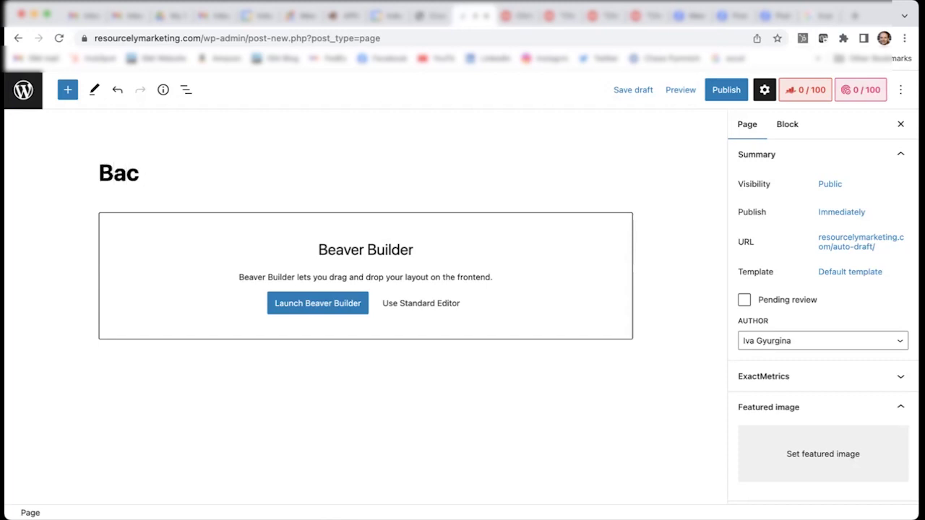
type("kpack for Tennis ")
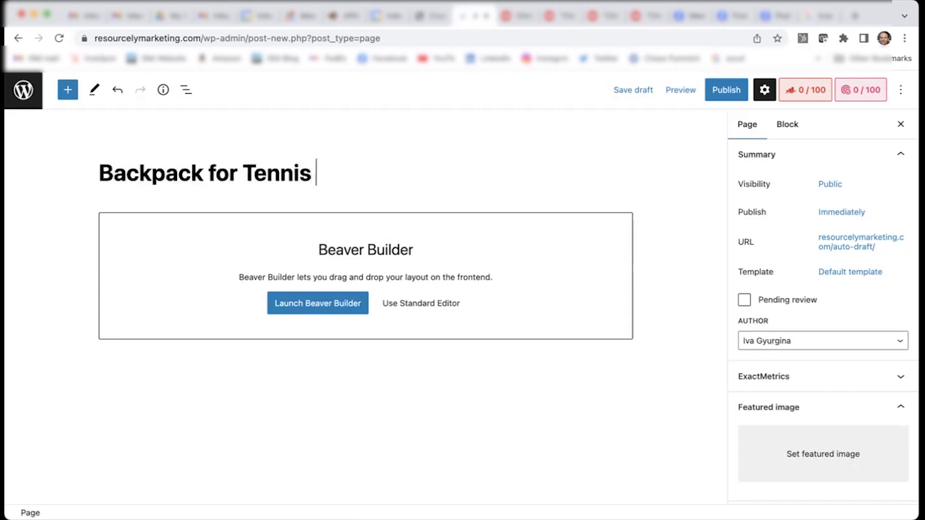
type("Players")
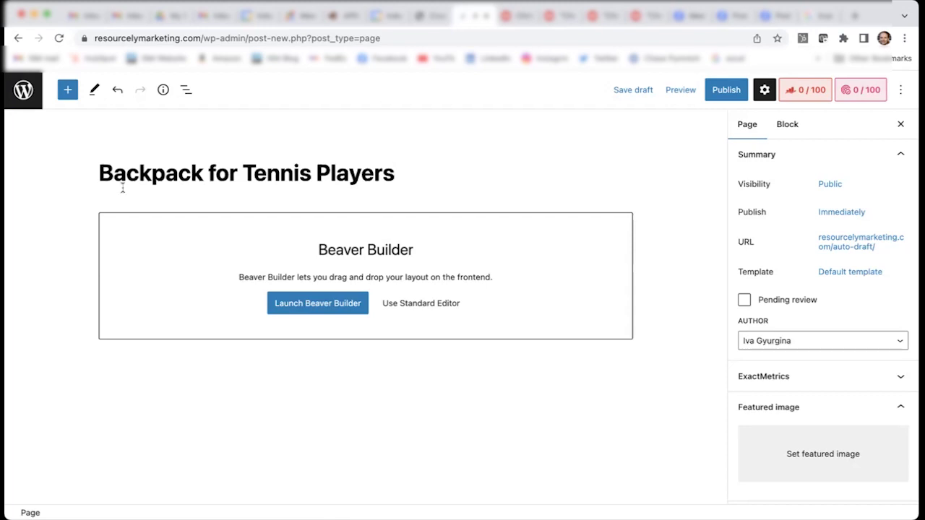
Launch Beaver Builder on the page and browse the Content Pages and Micro Pages templates
left_click(323, 308)
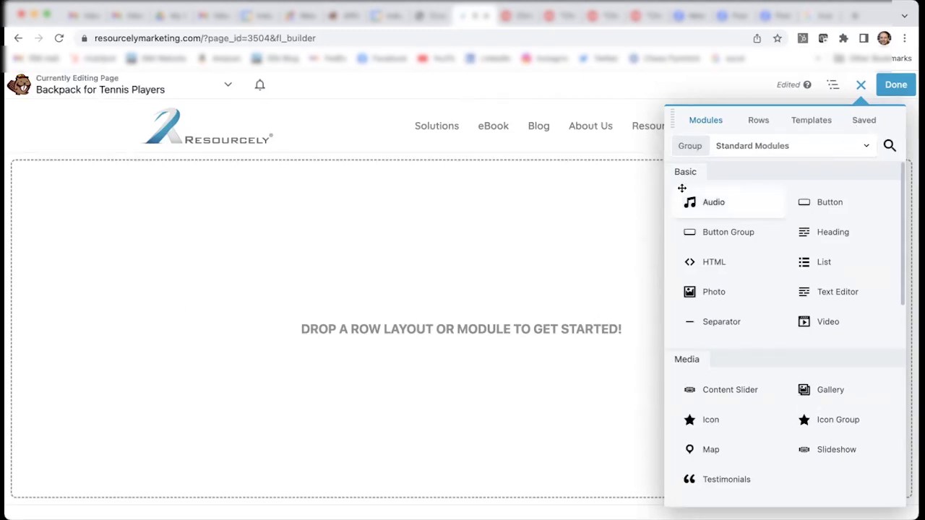
left_click(812, 123)
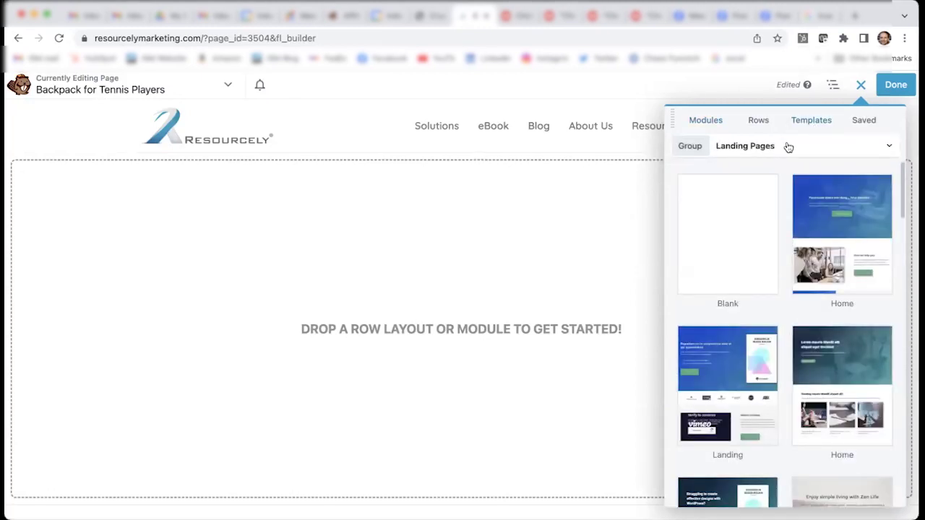
left_click(786, 147)
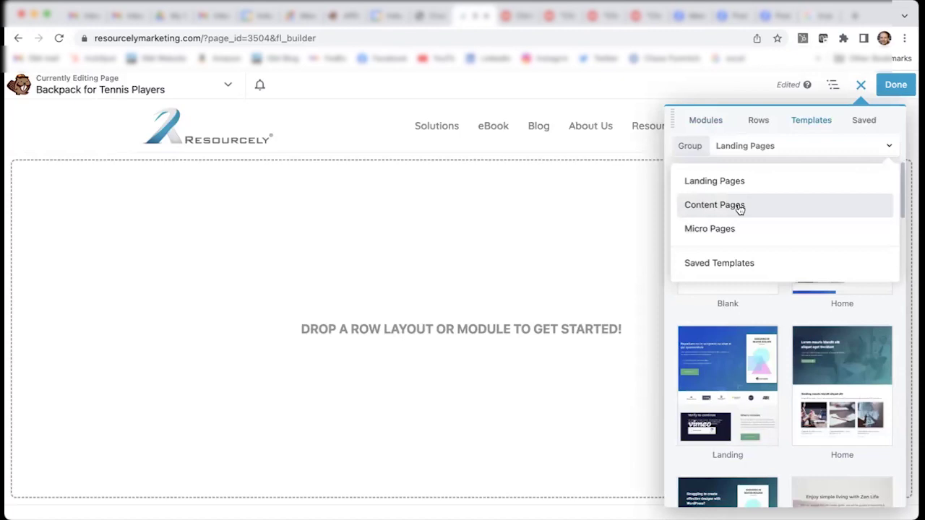
left_click(740, 207)
left_click(755, 146)
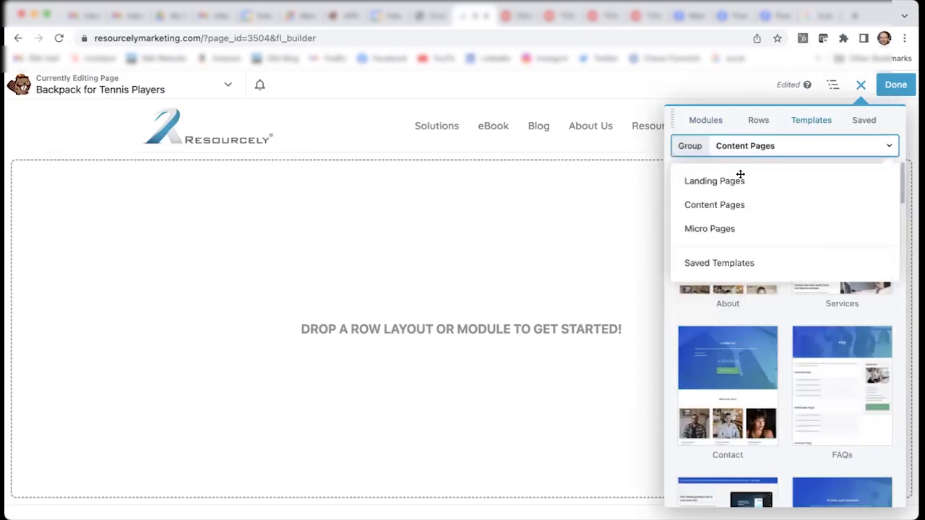
left_click(728, 229)
Scroll through the templates again, comparing the Content Pages and Micro Pages groups
left_click(705, 121)
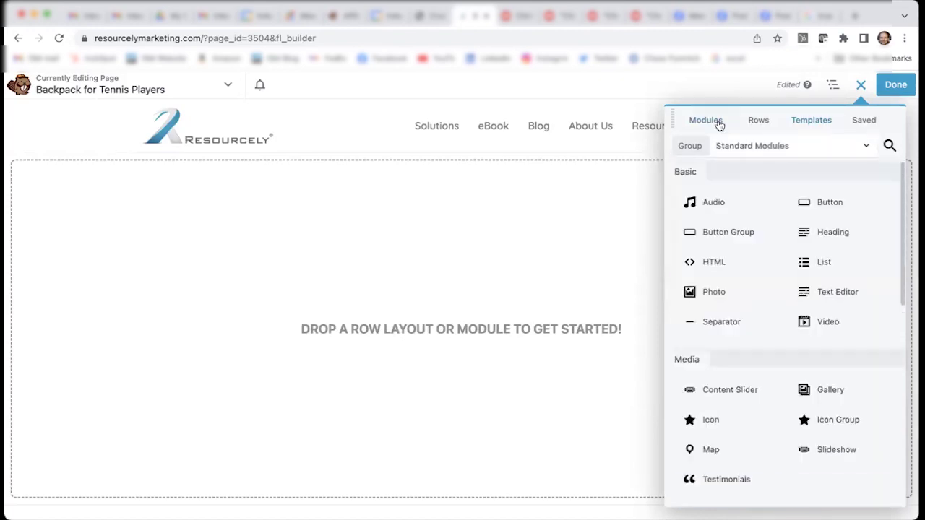
left_click(814, 120)
scroll(816, 253, "down", 5)
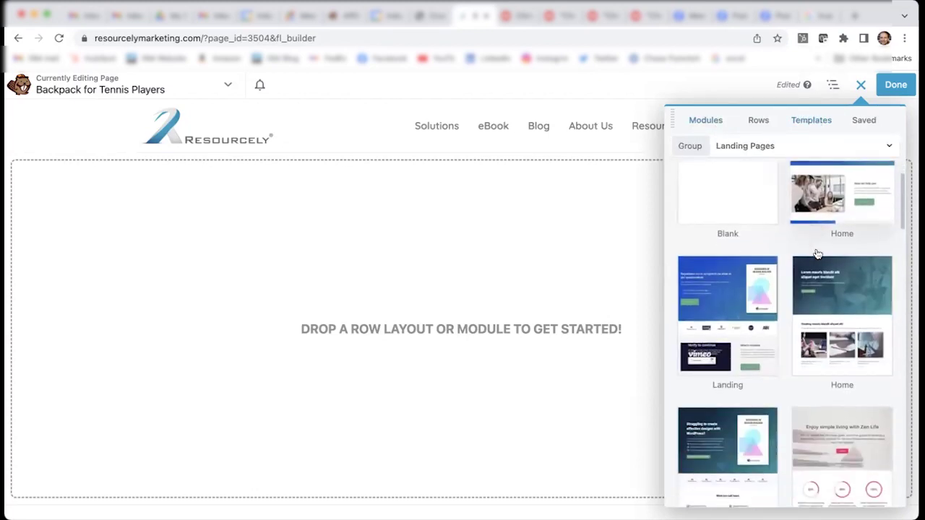
scroll(817, 253, "down", 8)
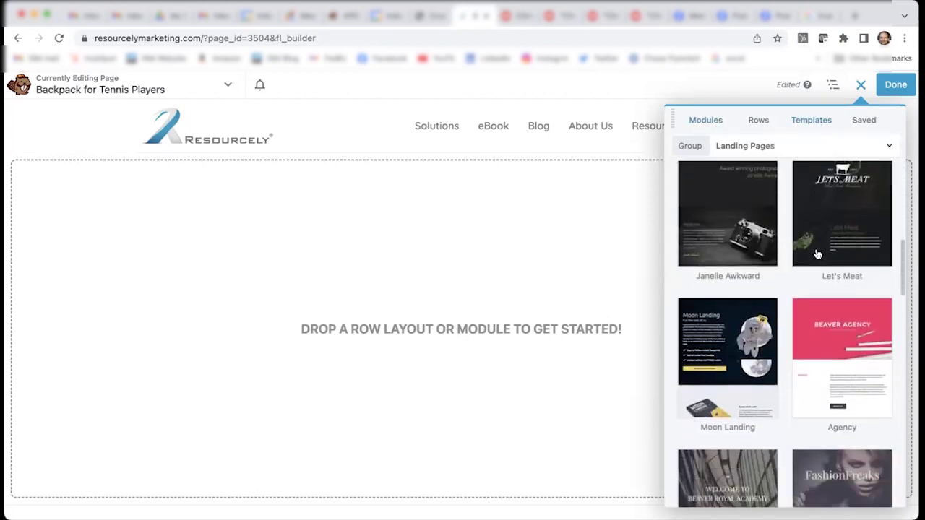
scroll(817, 253, "down", 2)
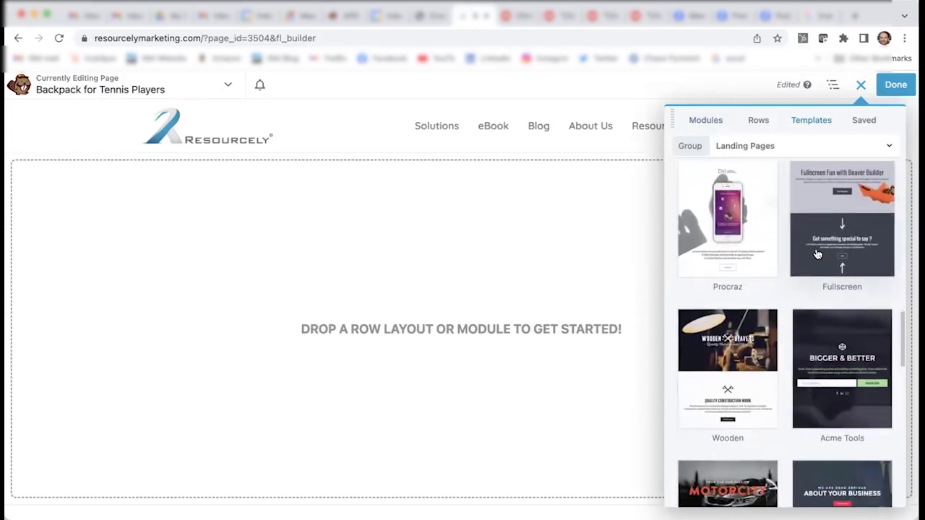
scroll(817, 254, "down", 8)
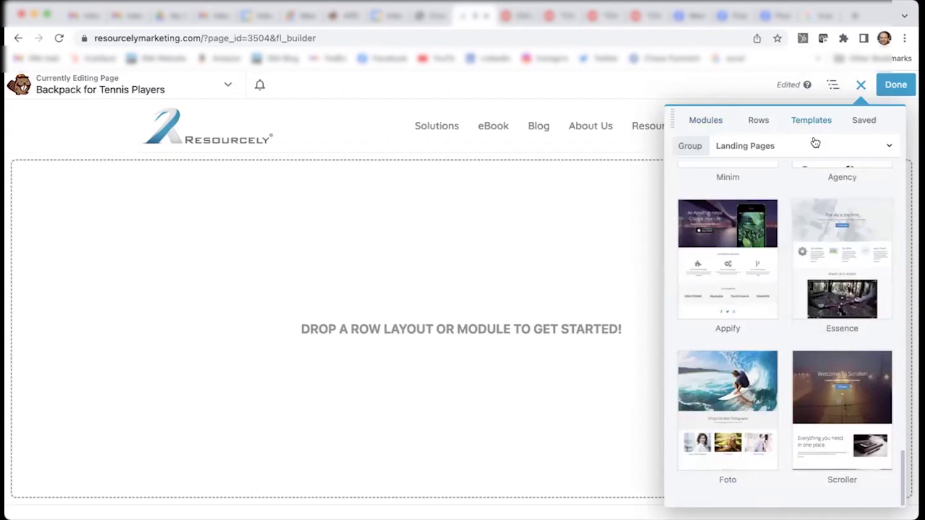
left_click(811, 145)
left_click(774, 215)
scroll(809, 246, "down", 15)
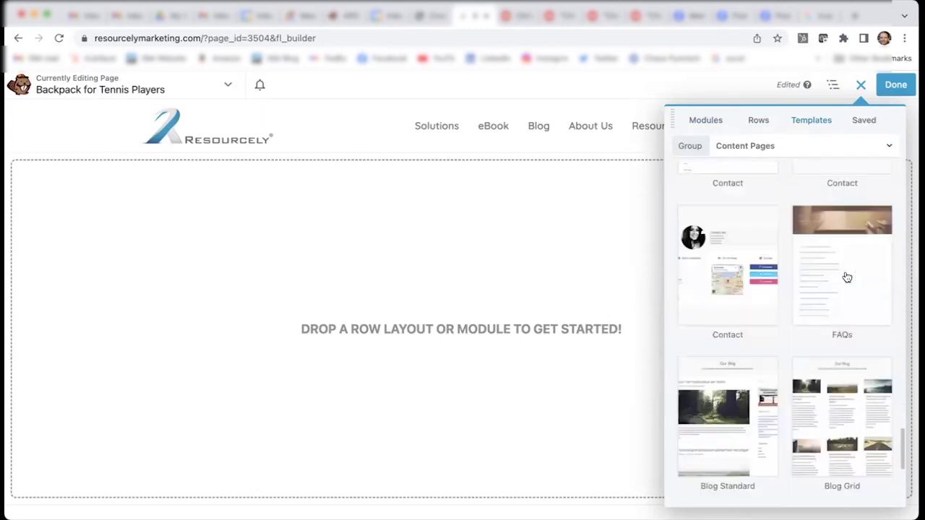
scroll(846, 274, "up", 6)
left_click(802, 145)
left_click(762, 229)
scroll(762, 229, "down", 5)
scroll(762, 229, "up", 5)
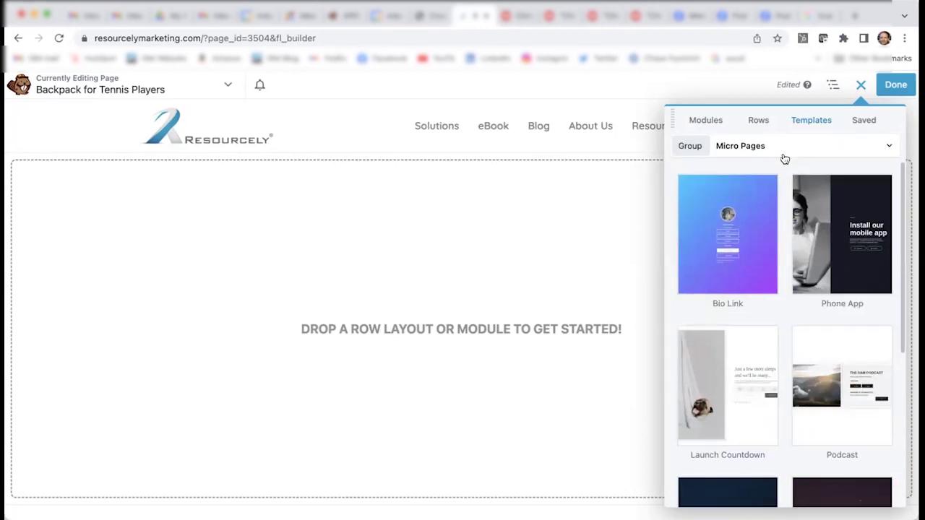
Add a 1 Column row holding a Heading module reading 'Tennis Backpack', and save it
left_click(756, 121)
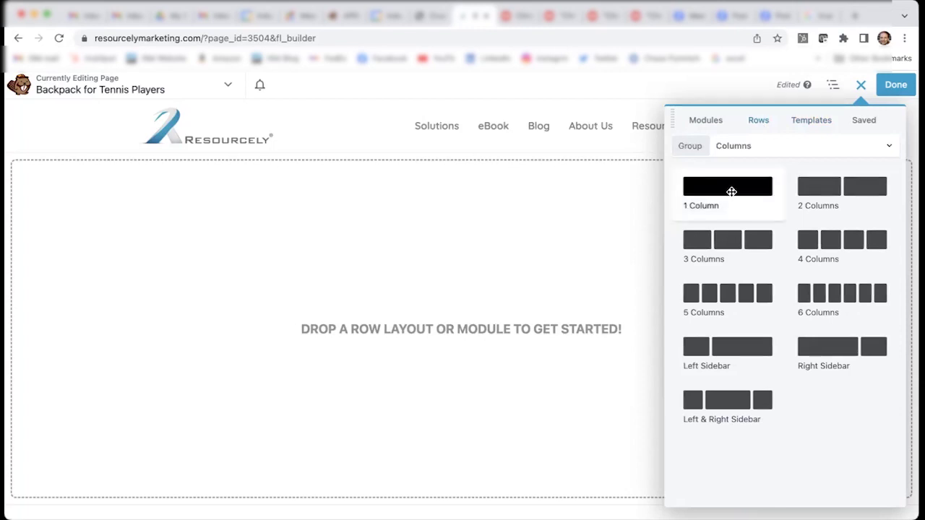
left_click_drag(728, 189, 566, 194)
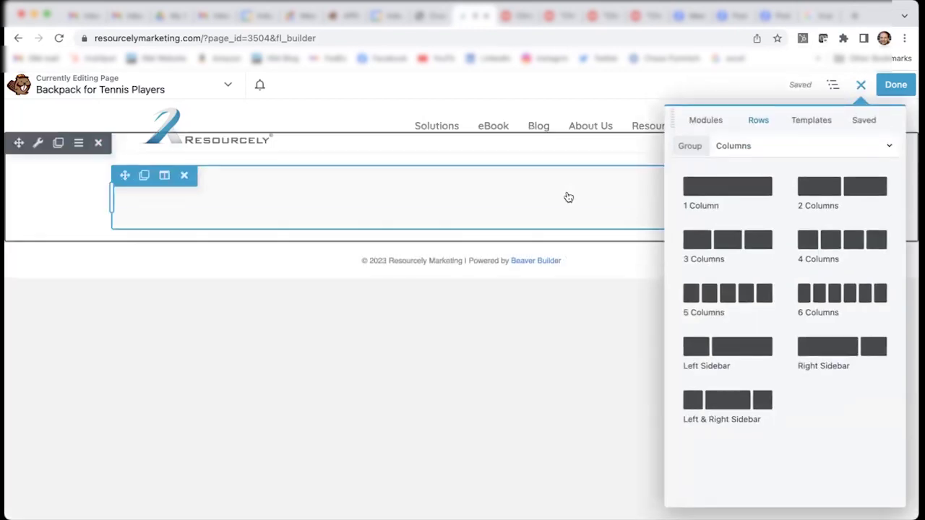
left_click(706, 125)
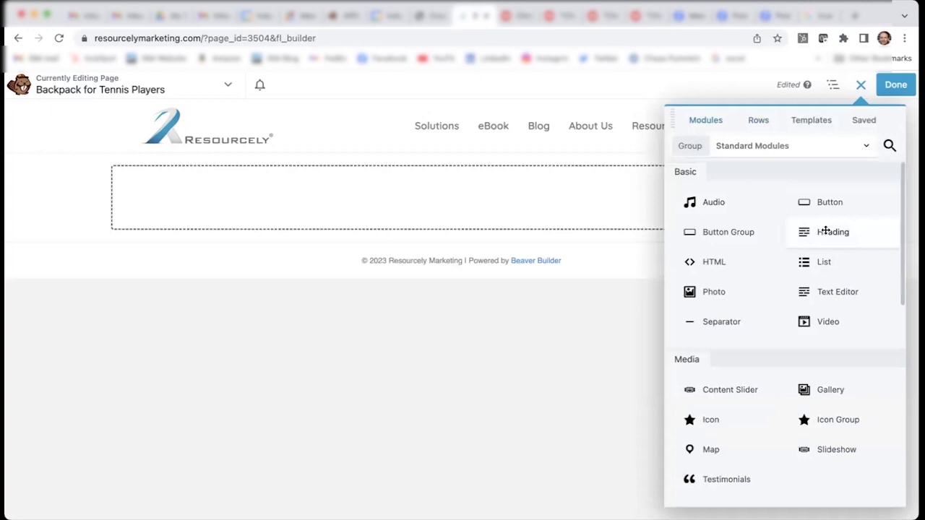
left_click_drag(822, 229, 499, 217)
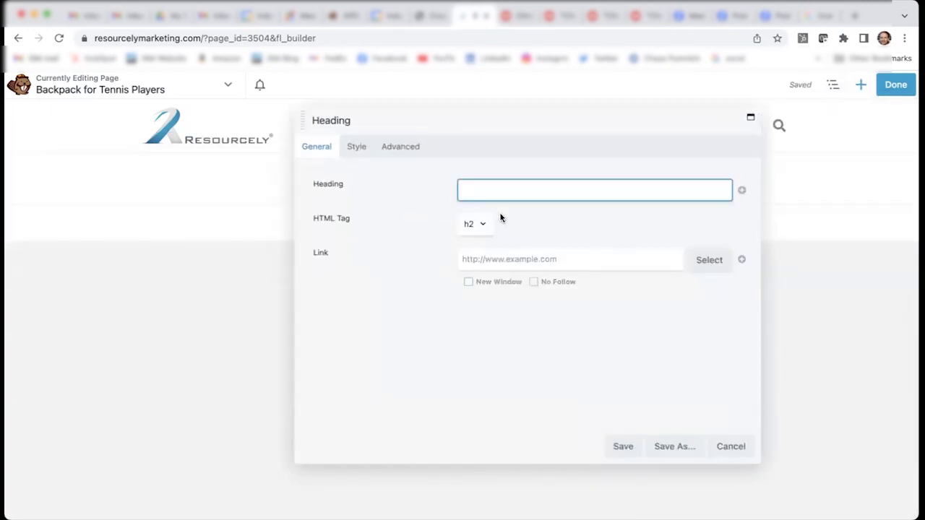
left_click(495, 193)
type("Tennis ")
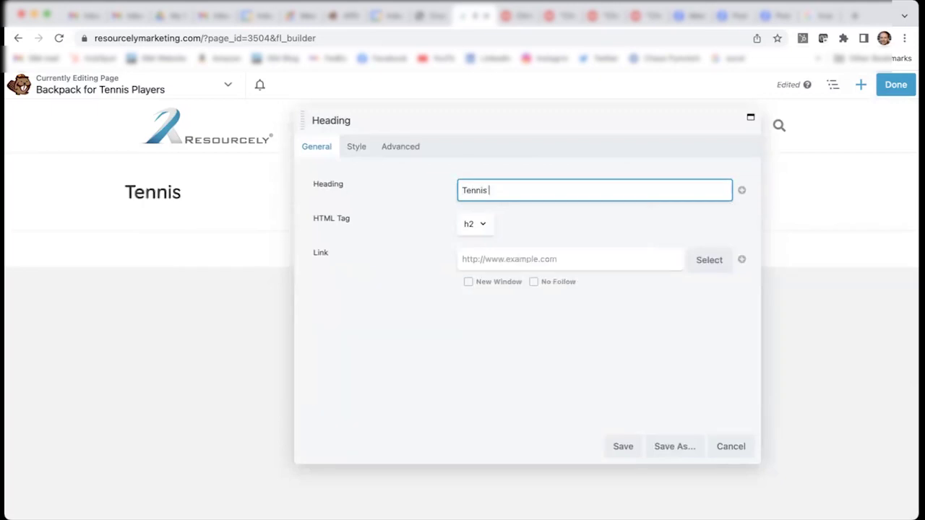
type("Backpack")
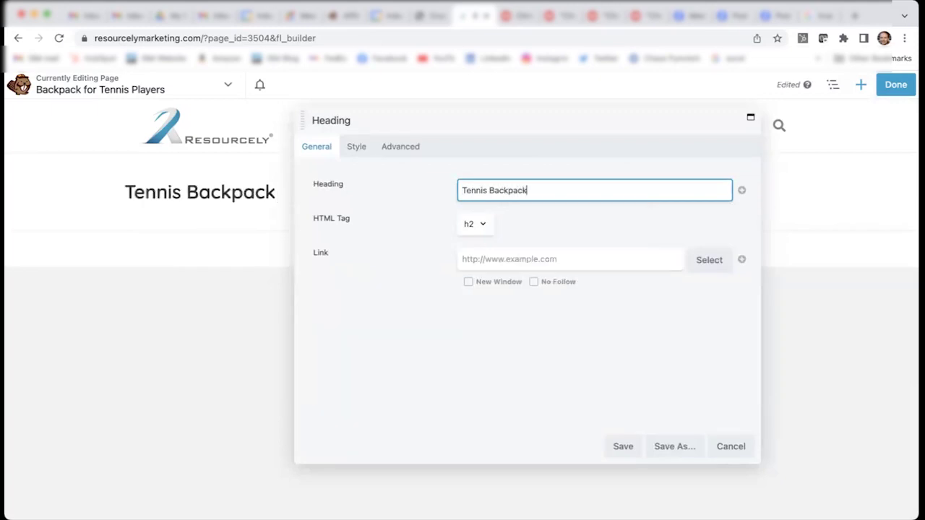
left_click(618, 447)
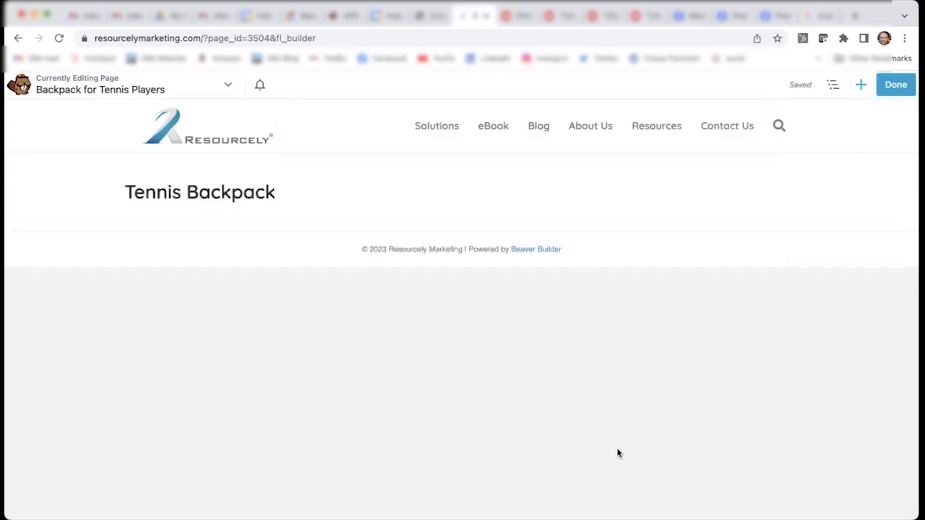
Add a two-column row and place a Photo module in its left column
left_click(860, 85)
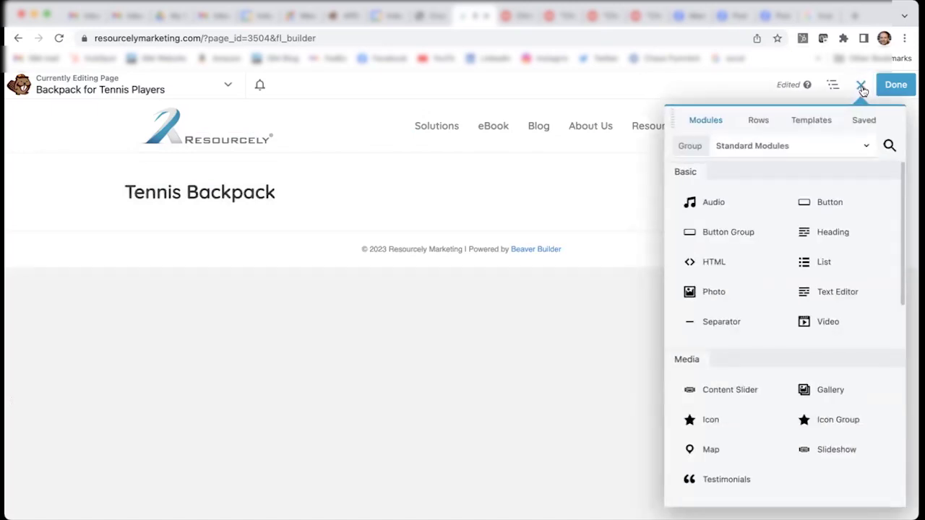
left_click(758, 124)
left_click_drag(815, 177, 445, 270)
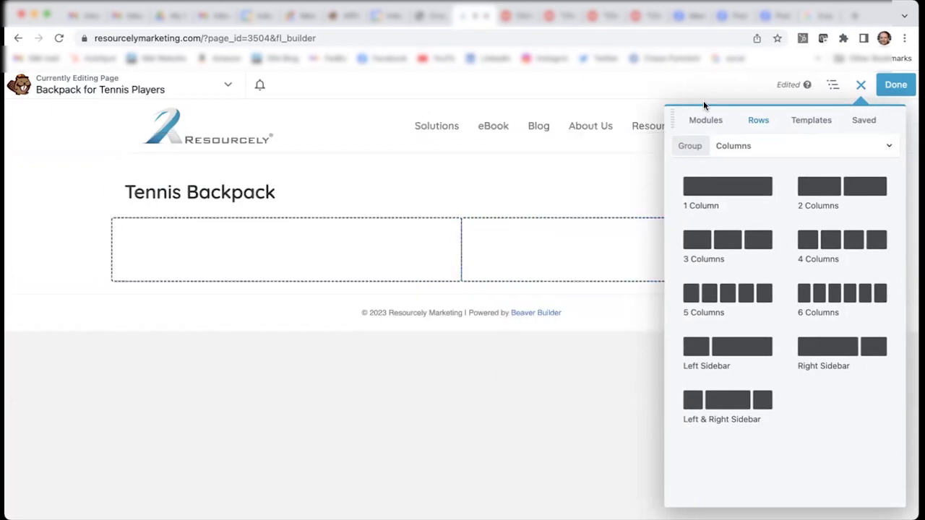
left_click(706, 120)
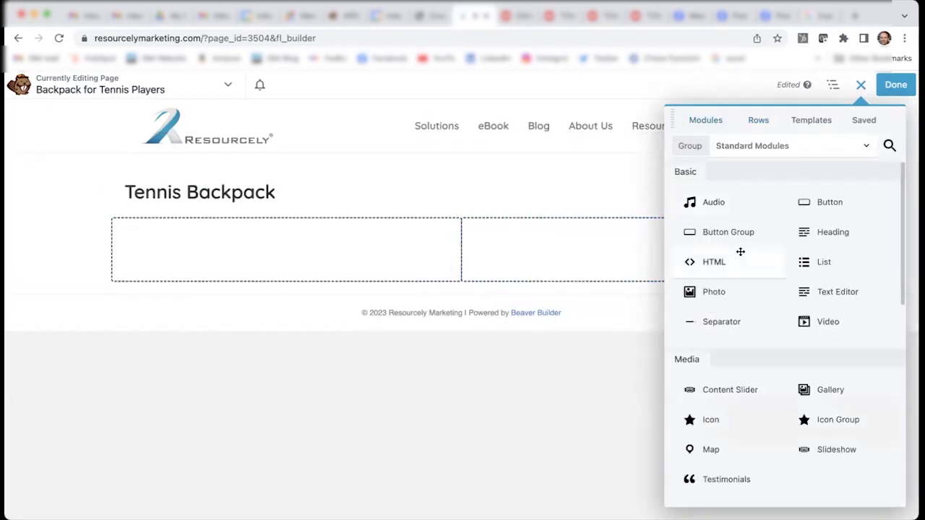
left_click_drag(722, 291, 360, 288)
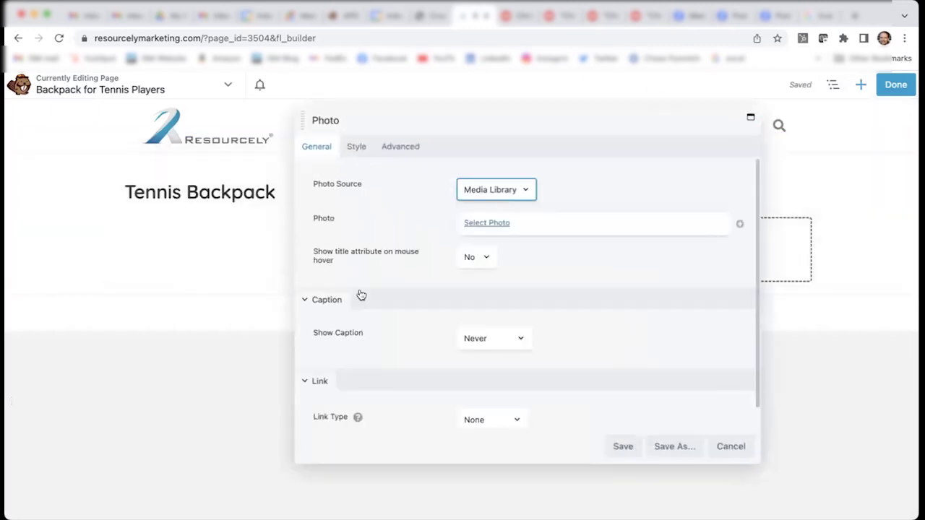
Upload the pink backpack image, set it to Medium 300 x 300, and save the photo
left_click(475, 224)
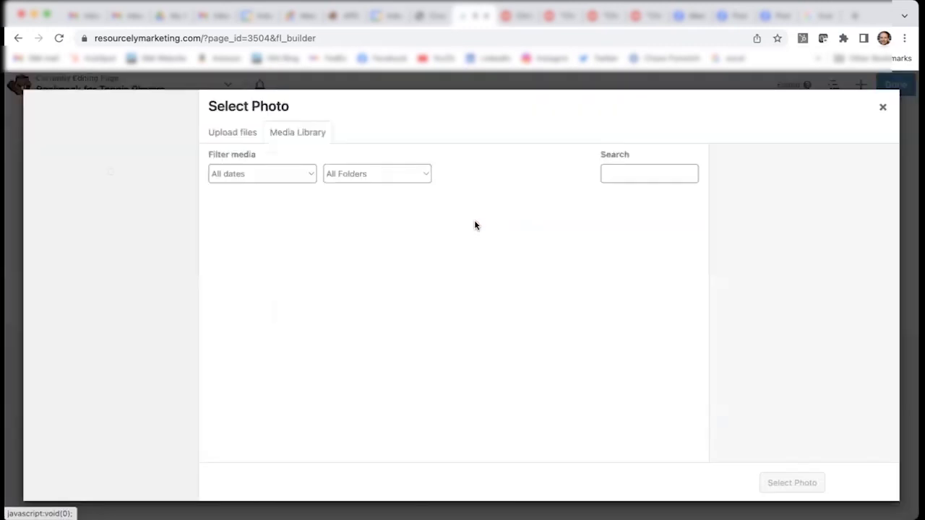
left_click(253, 136)
left_click(528, 306)
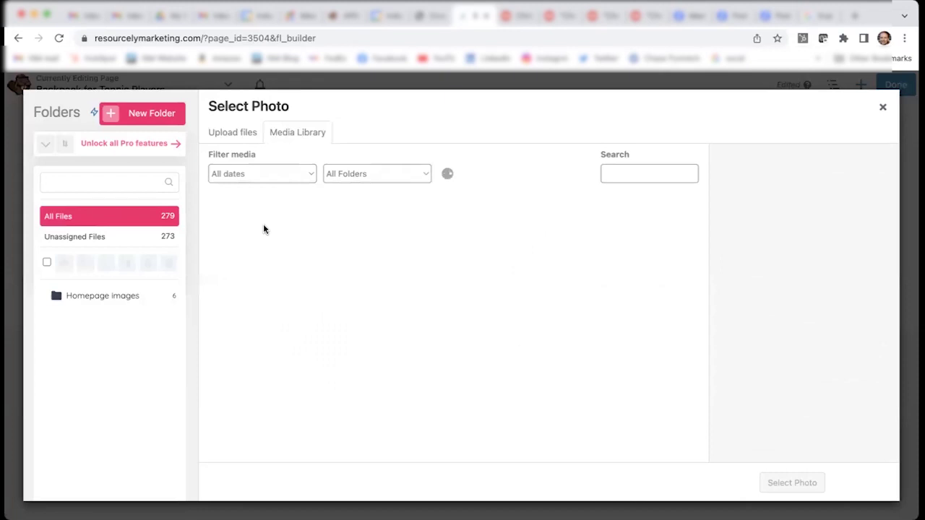
left_click(260, 224)
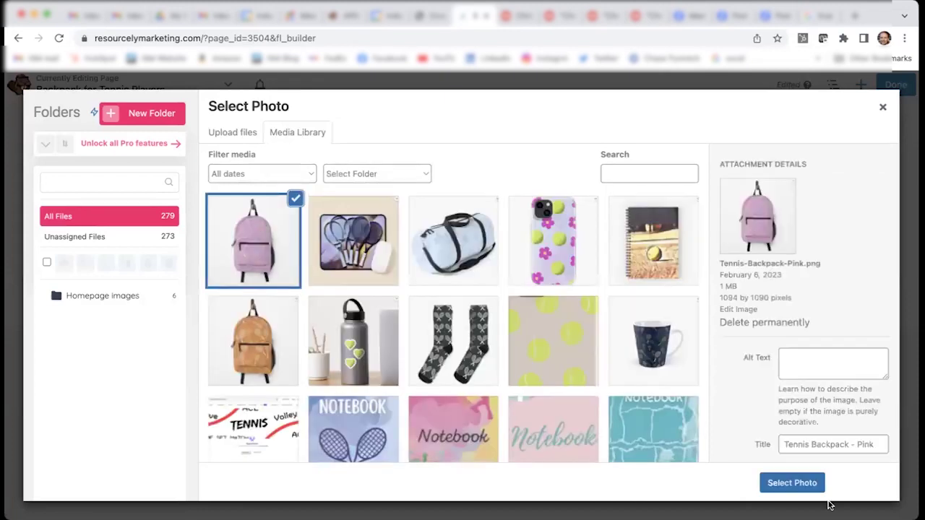
left_click(802, 481)
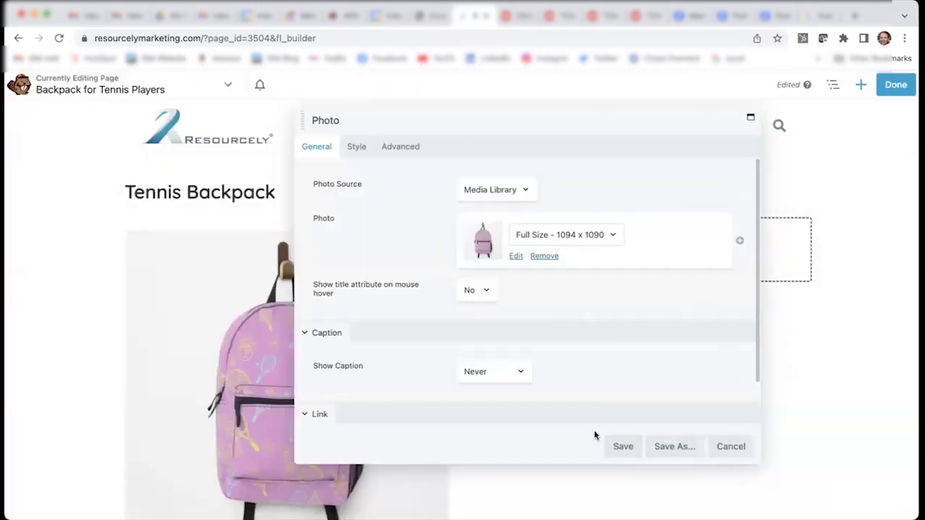
left_click(603, 238)
left_click(592, 220)
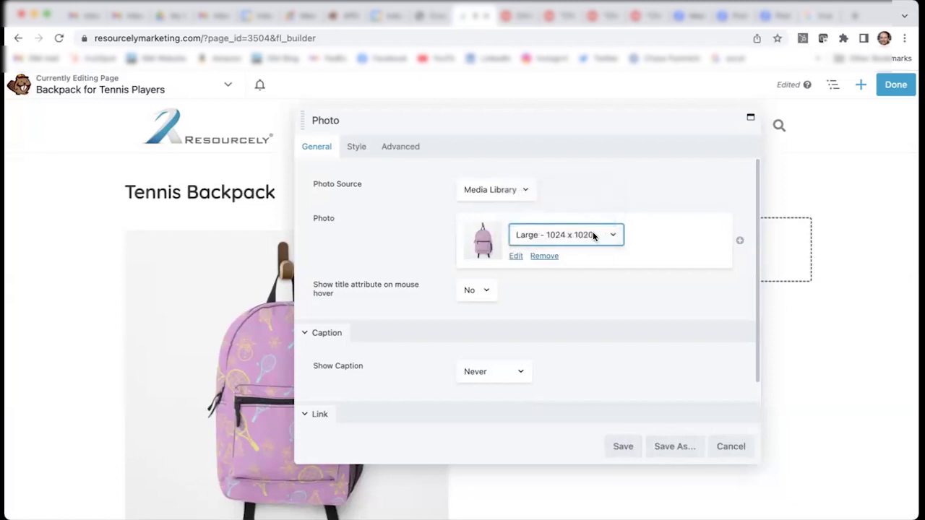
left_click(594, 221)
left_click(592, 220)
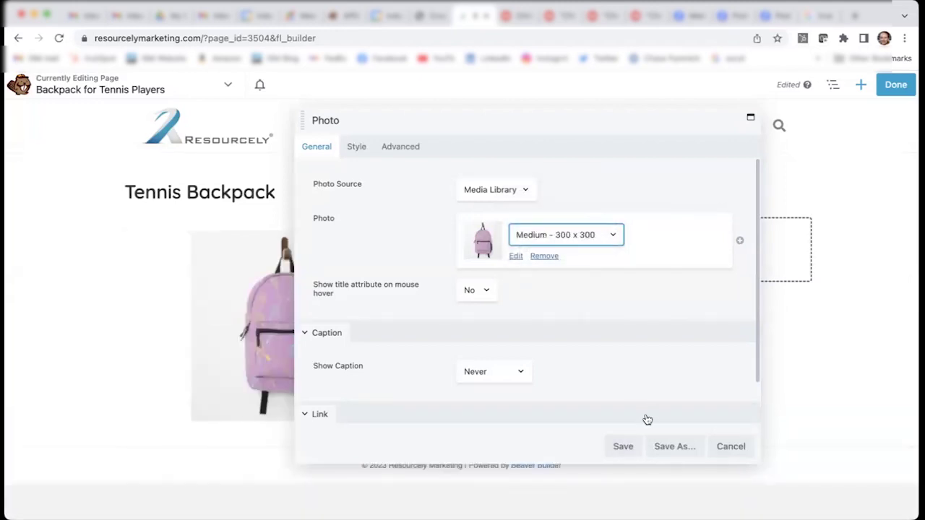
left_click(623, 447)
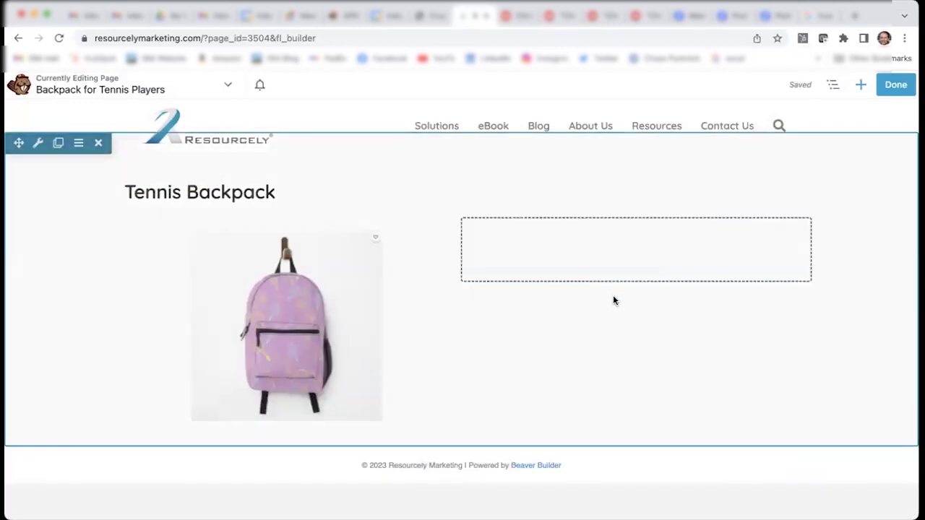
Add a right-column Text Editor reading 'This is an amazing backpack for any tennis player. Check it out on our RedBubble online store', then save
left_click(859, 85)
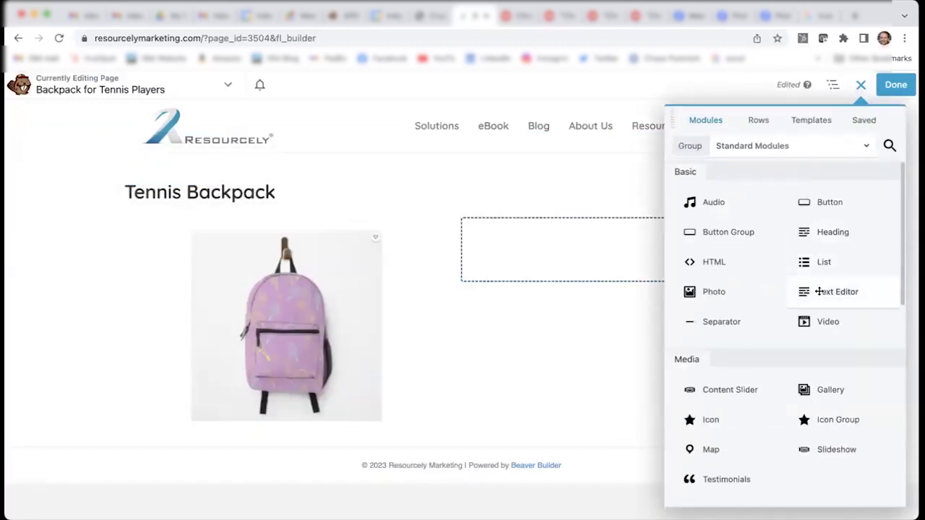
left_click_drag(802, 292, 686, 308)
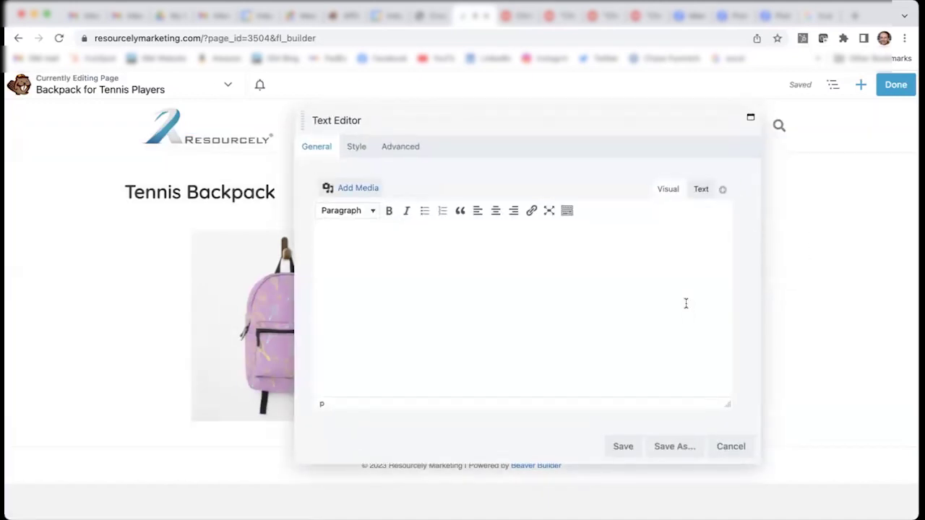
left_click(686, 303)
type("This is an amazing bac")
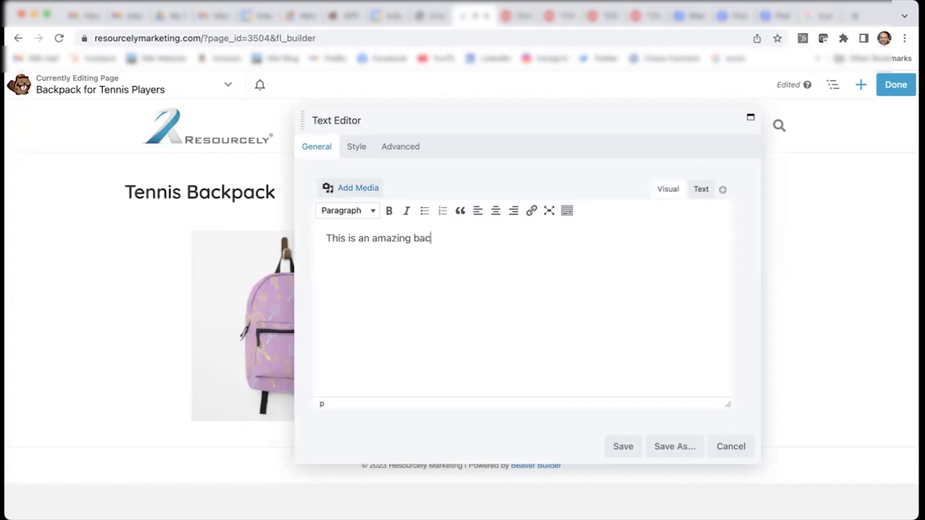
type("kpack for any tennis player. ")
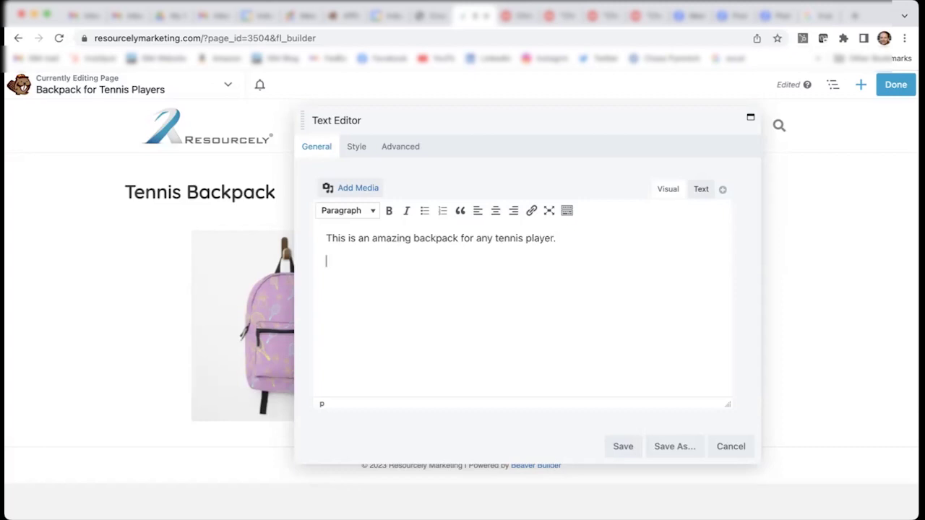
type("Check it out on our Red")
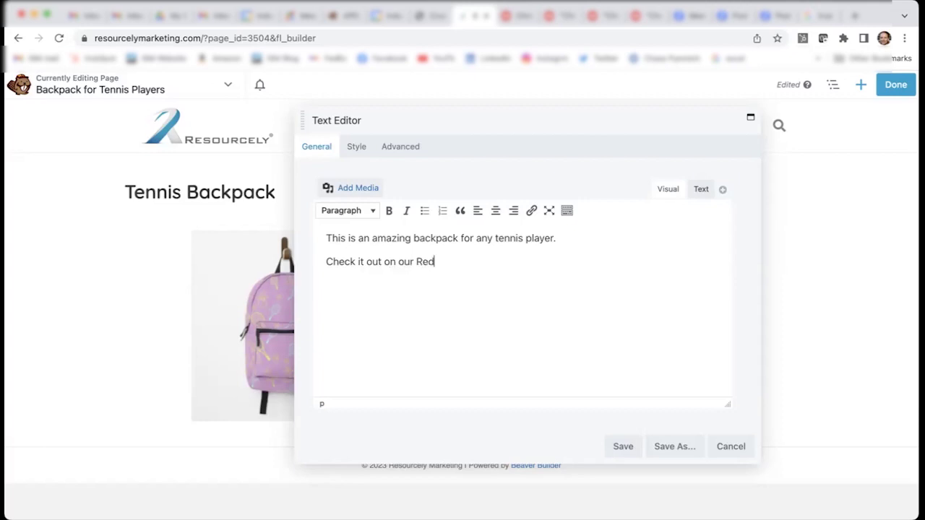
type("Bubble online store.")
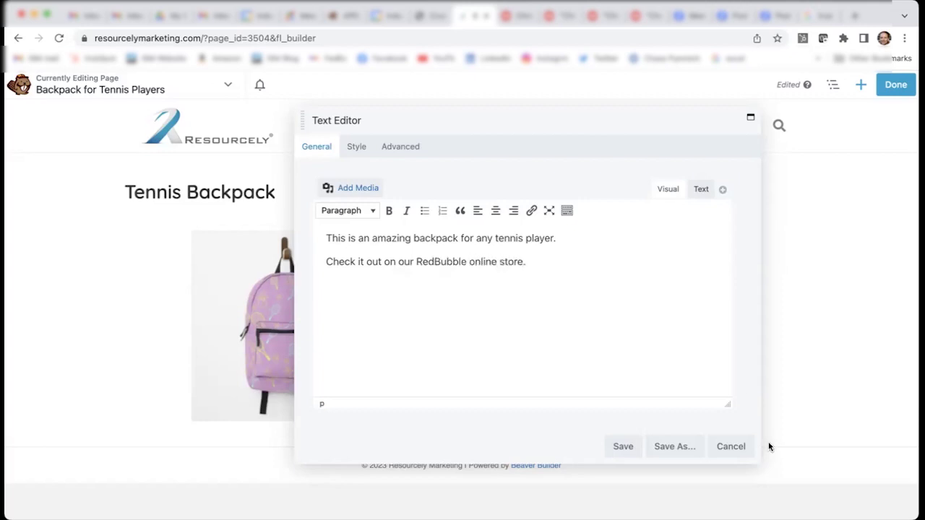
left_click(628, 449)
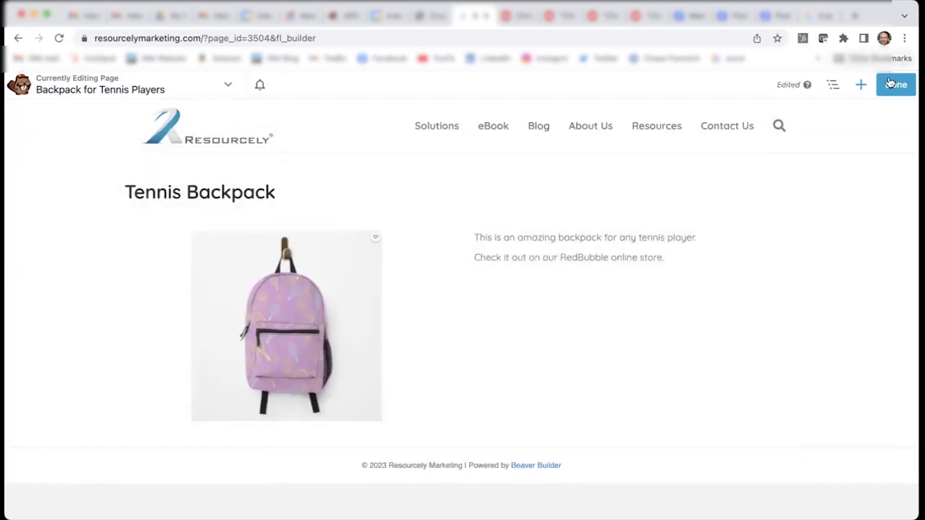
Add a Button module below the description and relabel it 'BUY NOW'
left_click(861, 85)
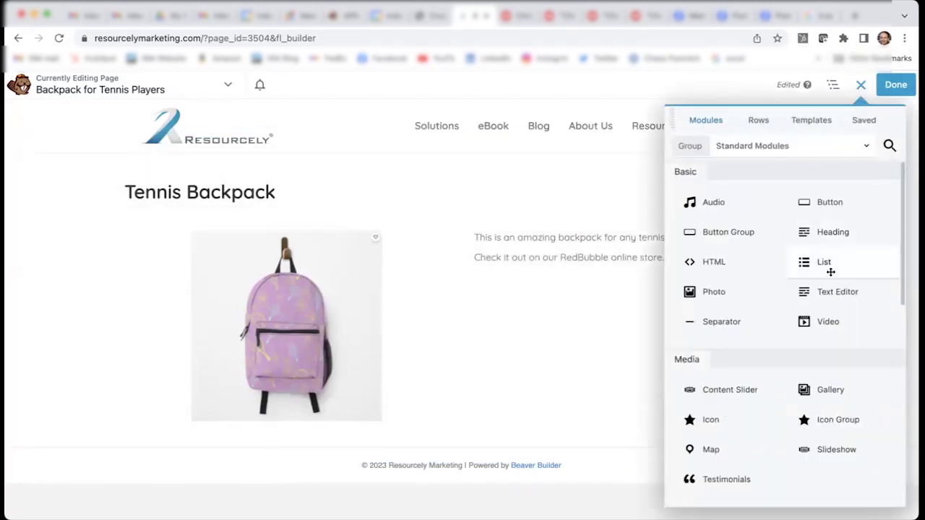
scroll(802, 271, "down", 1)
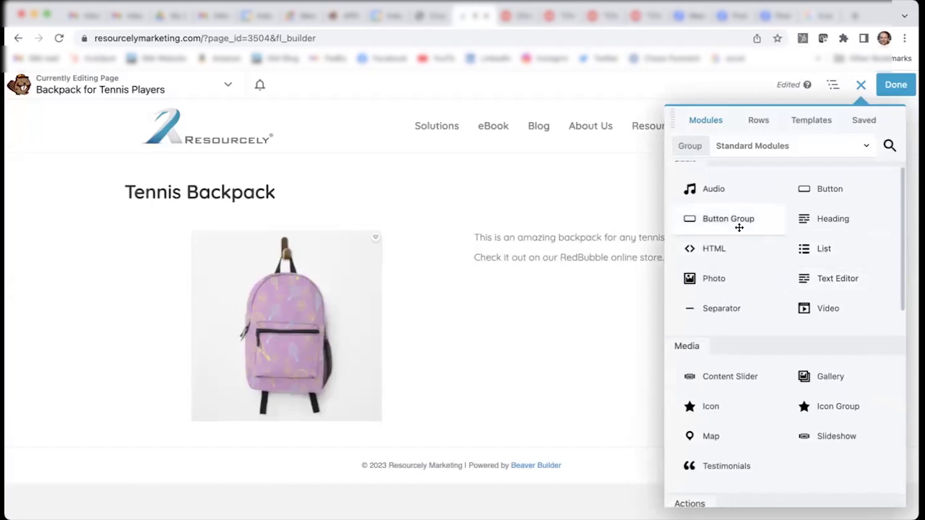
left_click_drag(815, 197, 584, 330)
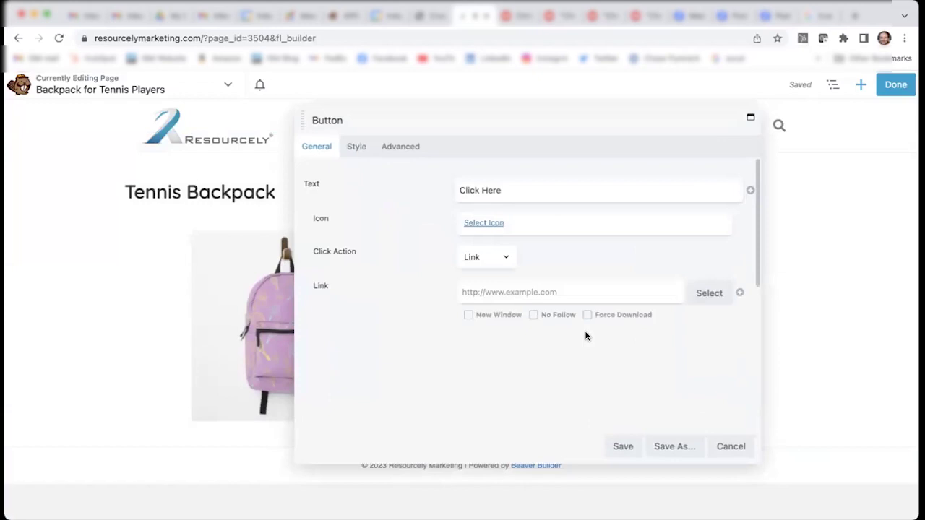
left_click(506, 189)
left_click_drag(506, 188, 430, 191)
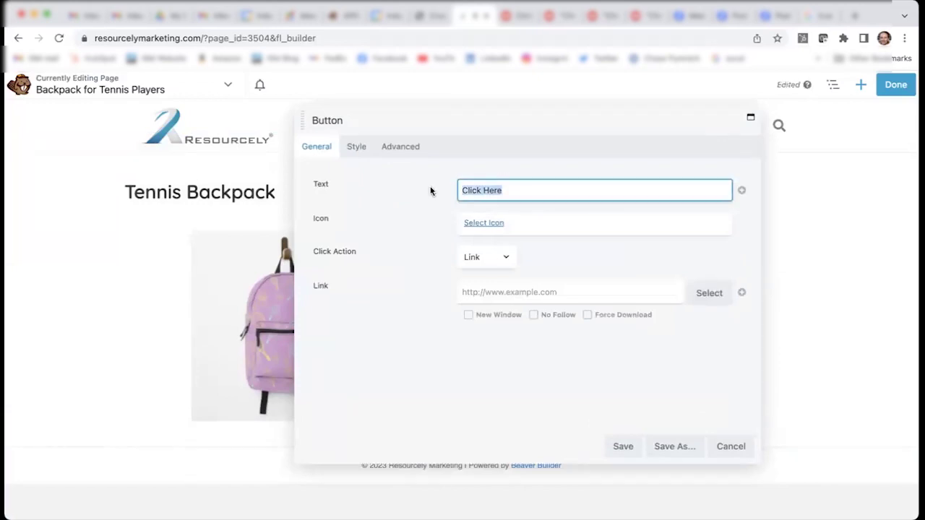
type("BUY")
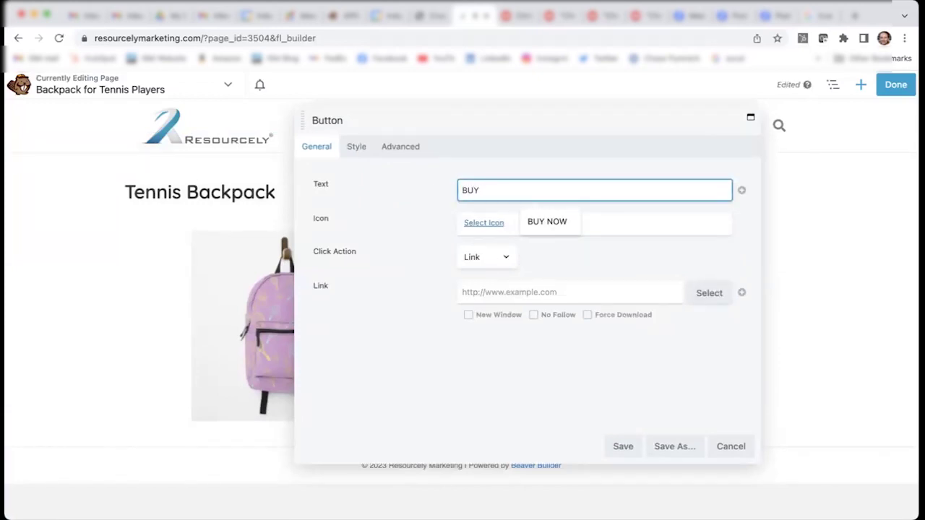
type(" NOW")
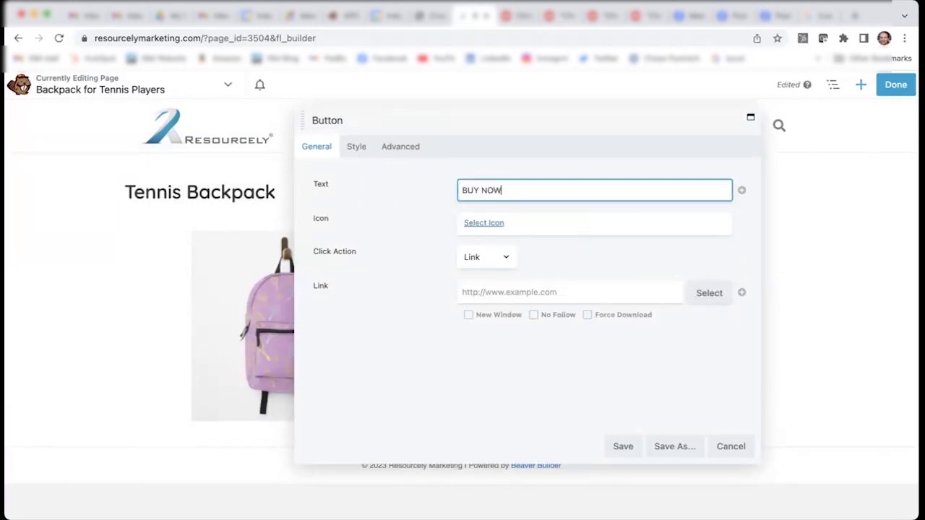
Copy the Redbubble backpack product URL and paste it into the button's Link field
left_click(513, 296)
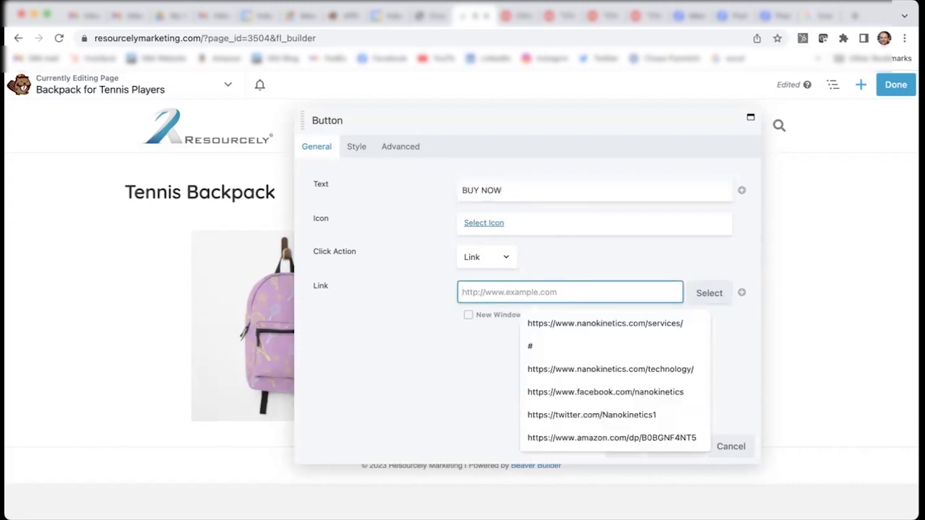
left_click(546, 16)
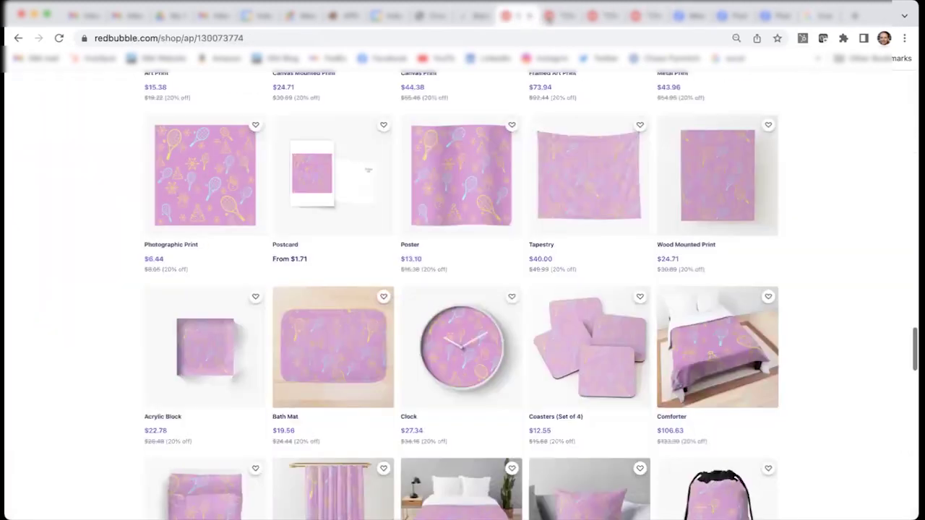
left_click(550, 16)
left_click(419, 37)
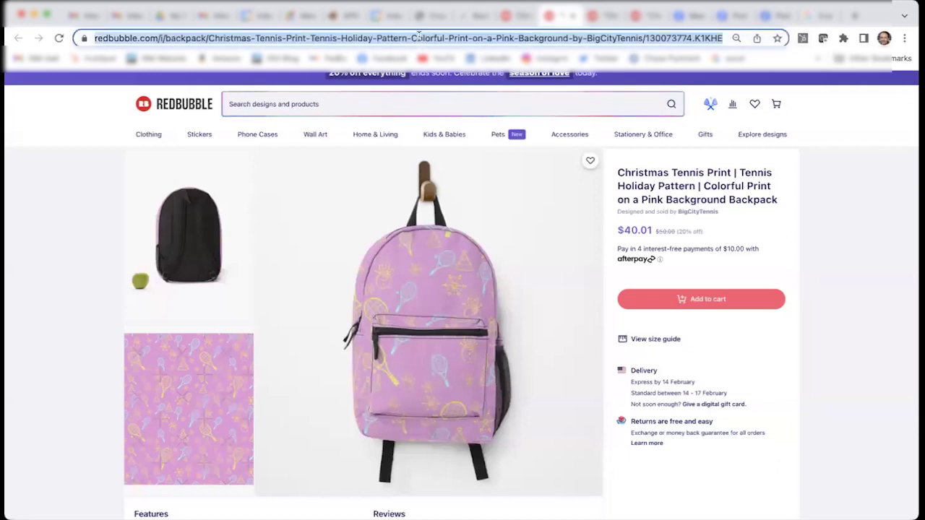
left_click(462, 22)
key("super+v")
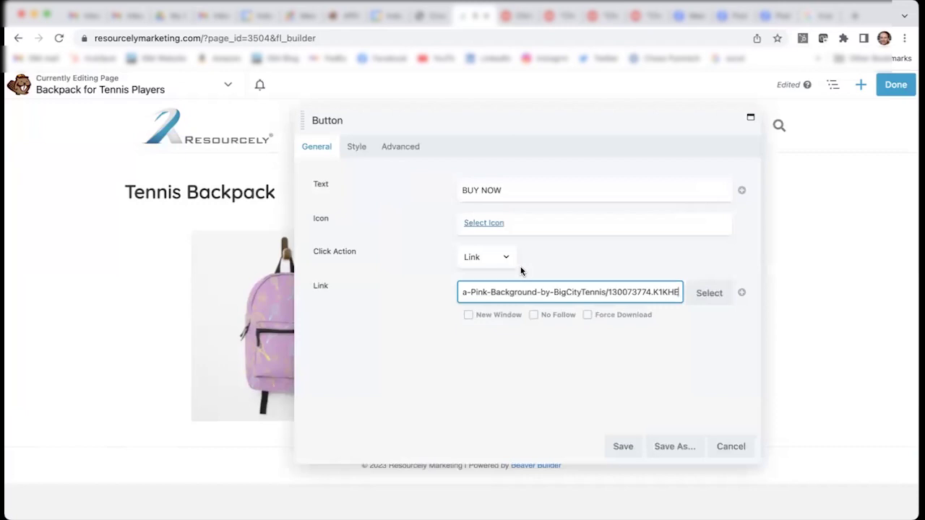
Tick New Window for the BUY NOW link and save the button
left_click(506, 318)
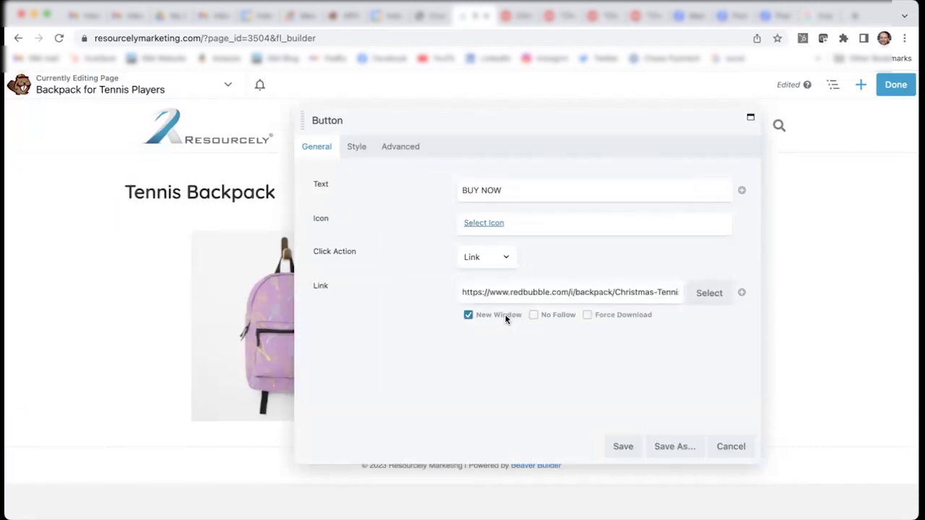
left_click(624, 449)
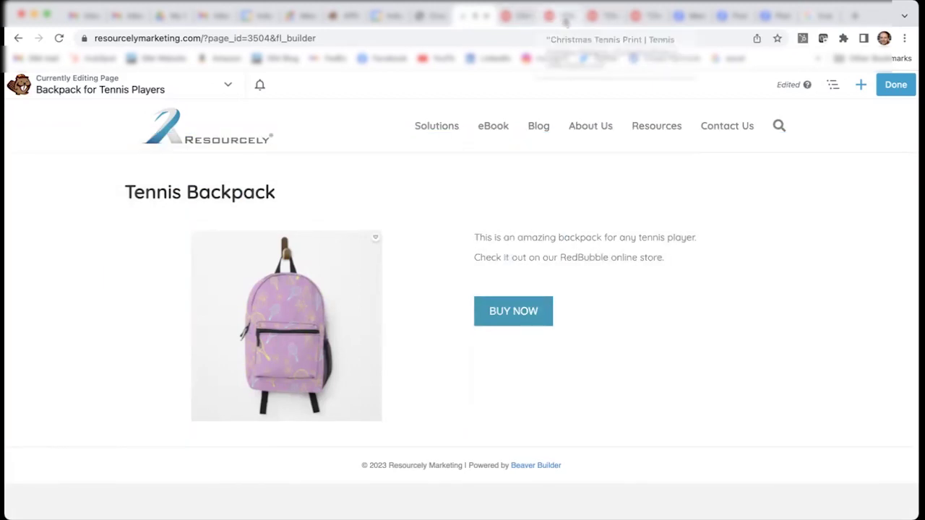
Publish the page, then close the Redbubble product tab opened by the button
left_click(906, 93)
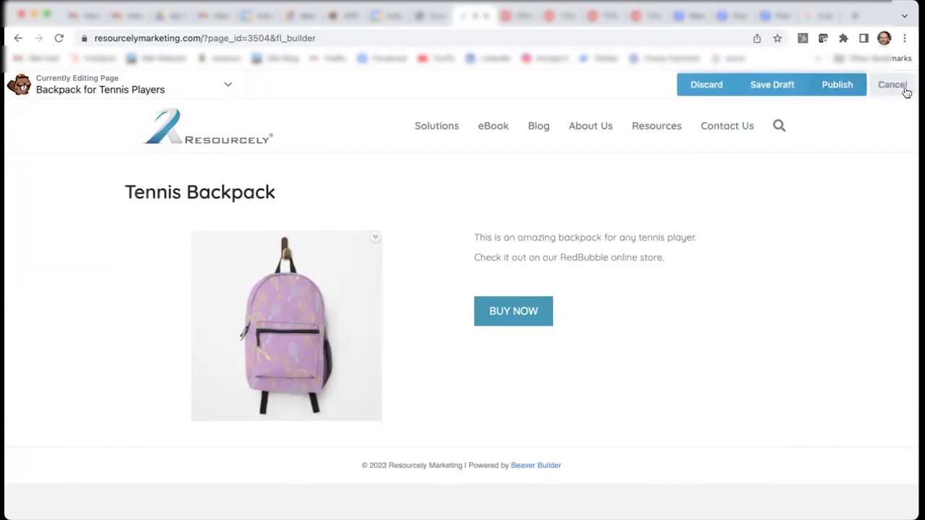
left_click(838, 86)
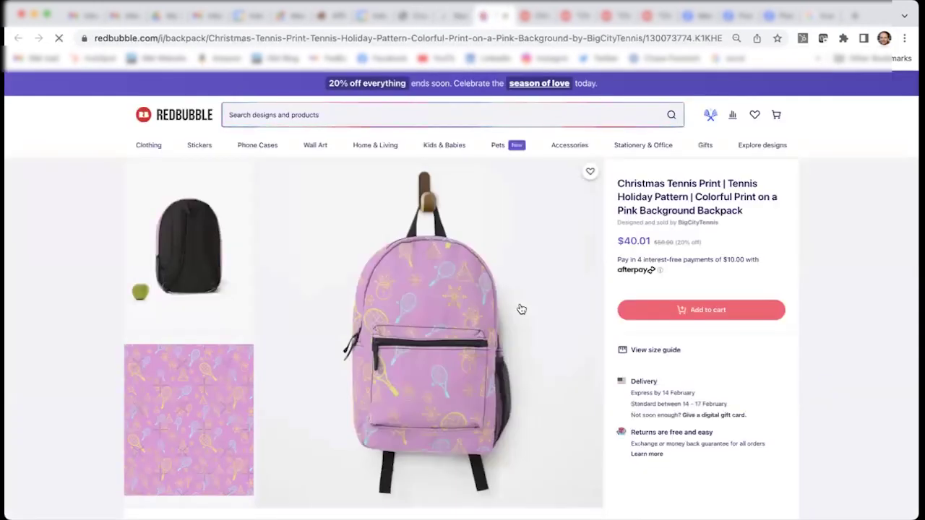
left_click(504, 16)
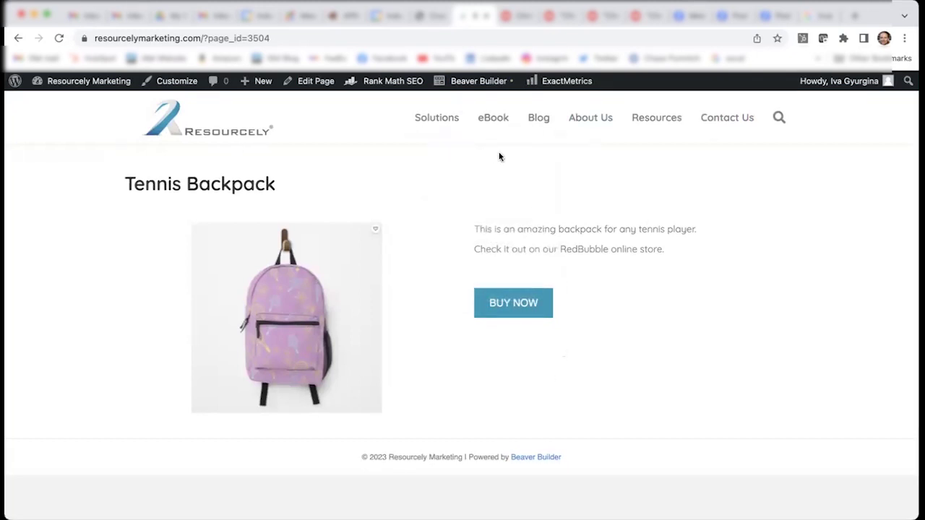
Reopen Beaver Builder and drag the Tennis Backpack heading above the description in the right column
left_click(478, 84)
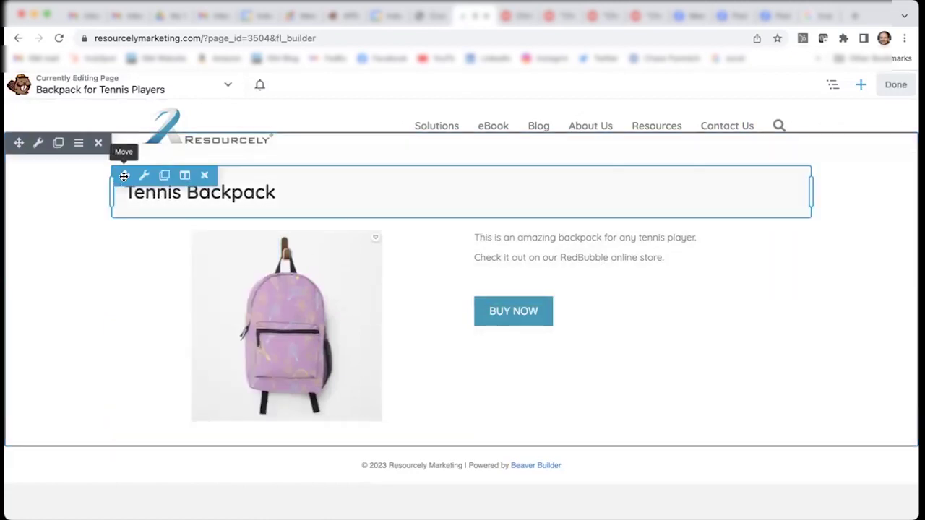
left_click_drag(124, 175, 539, 195)
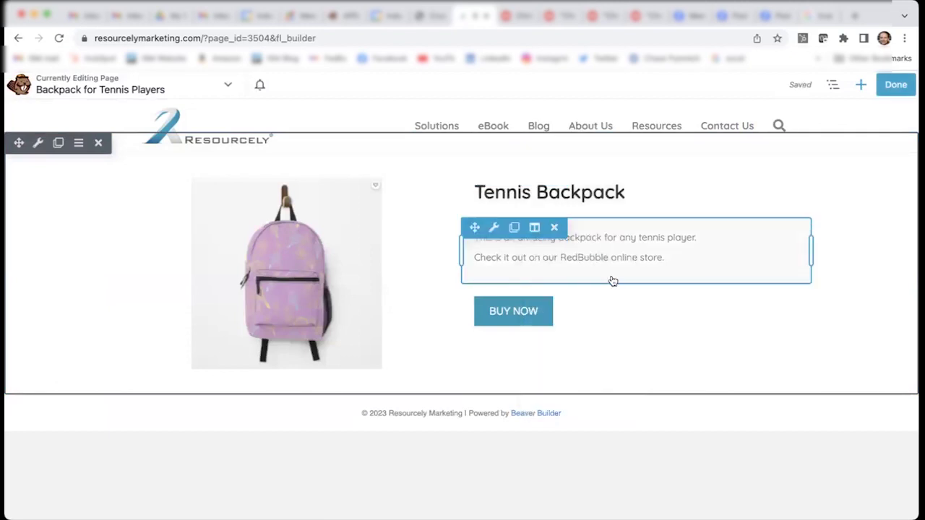
Set the backpack description's Text Editor font size to 20 px and save
left_click(643, 258)
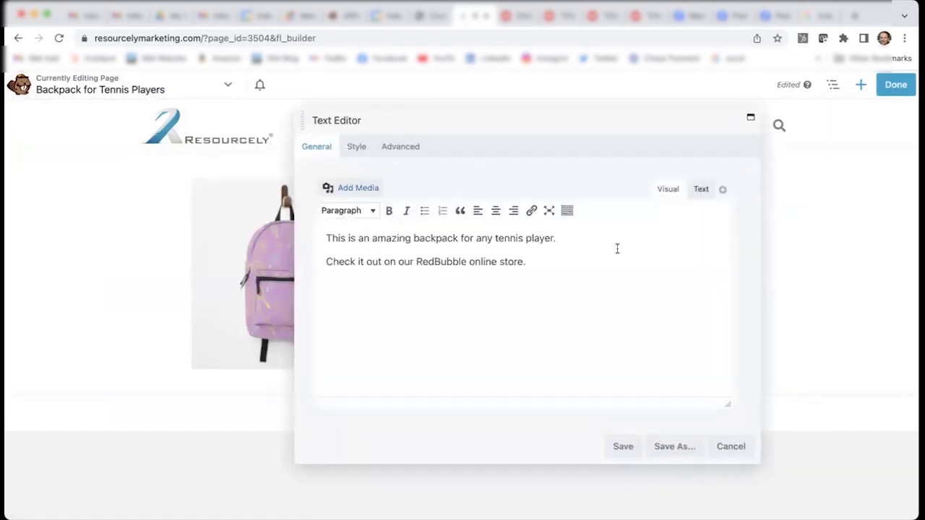
left_click(356, 149)
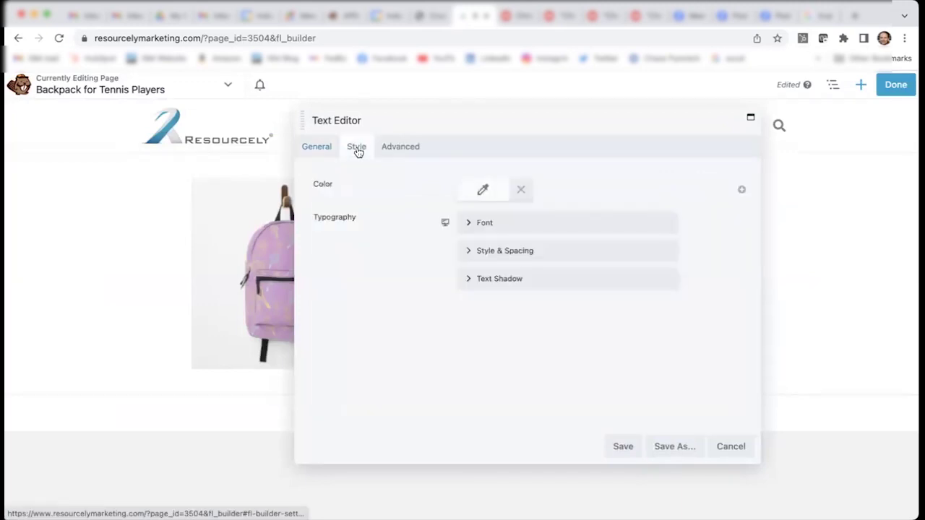
left_click(469, 225)
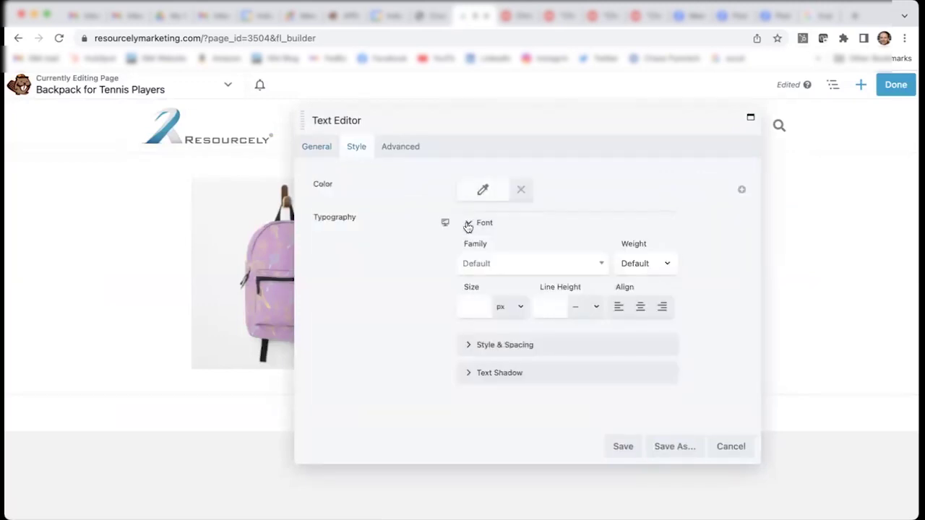
left_click(520, 308)
left_click(517, 307)
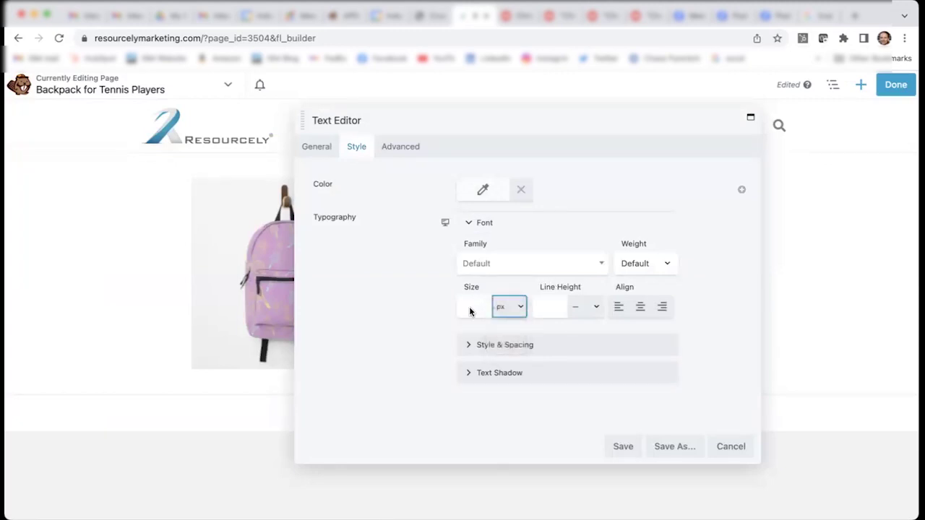
left_click(469, 309)
left_click_drag(466, 336, 474, 337)
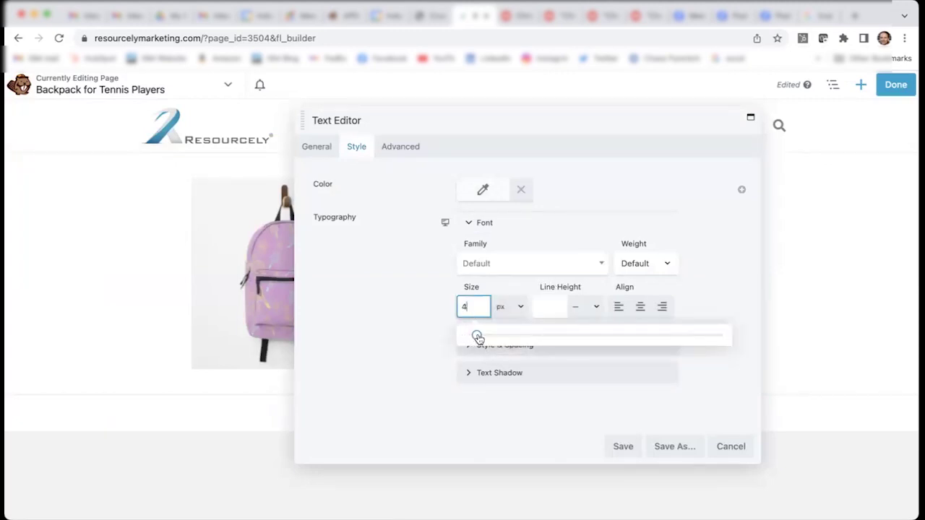
left_click(468, 127)
left_click_drag(468, 126, 170, 115)
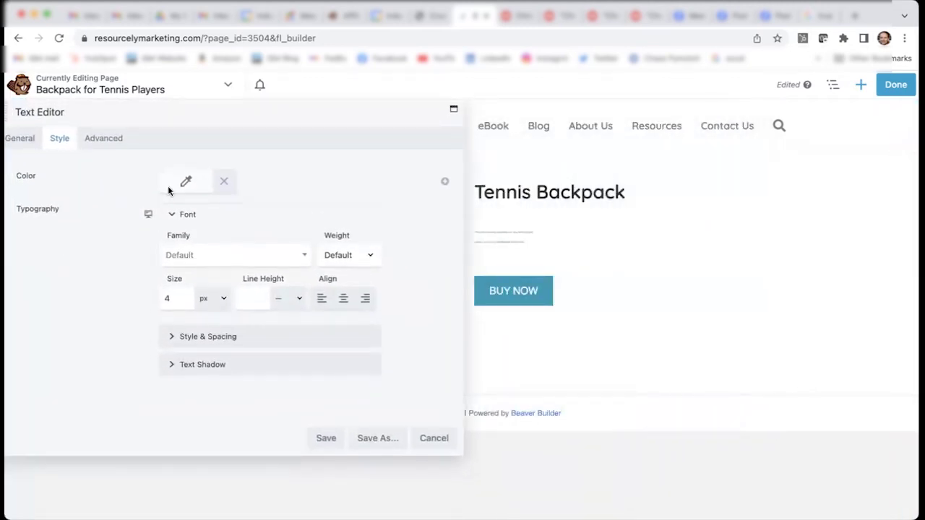
left_click(182, 297)
left_click_drag(180, 330, 211, 330)
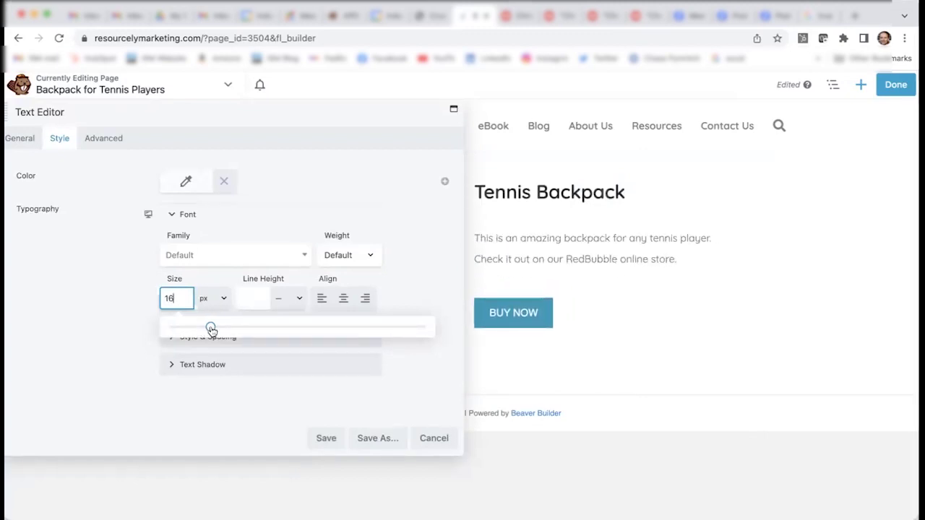
mouse_move(211, 330)
left_mouse_down()
mouse_move(279, 326)
mouse_move(202, 337)
mouse_move(221, 340)
left_mouse_up()
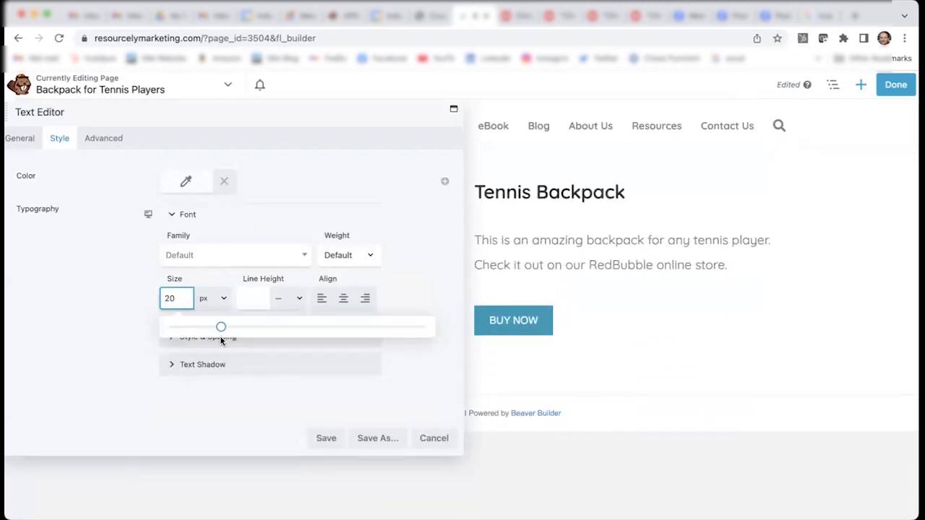
left_click(329, 438)
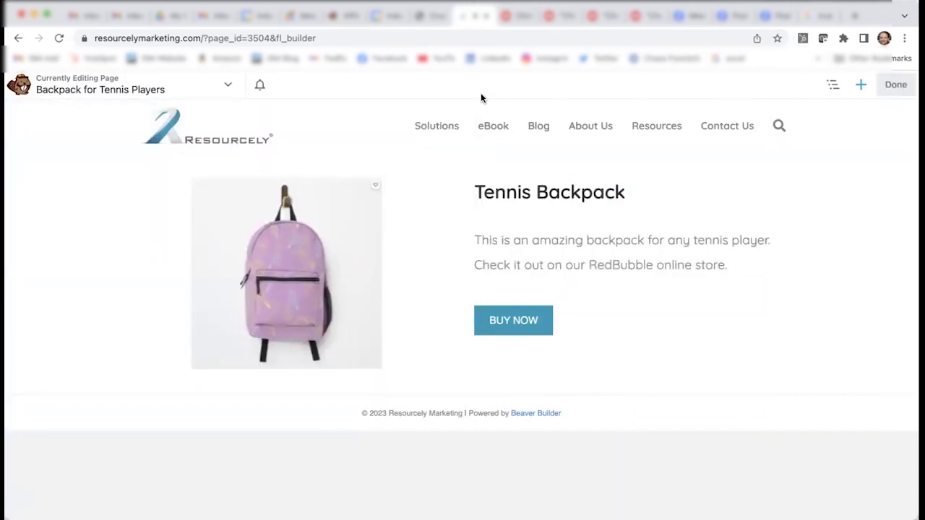
Change the button label from 'BUY NOW' to 'BUY ON REDBUBBLE' and save it
mouse_move(548, 323)
left_click(496, 303)
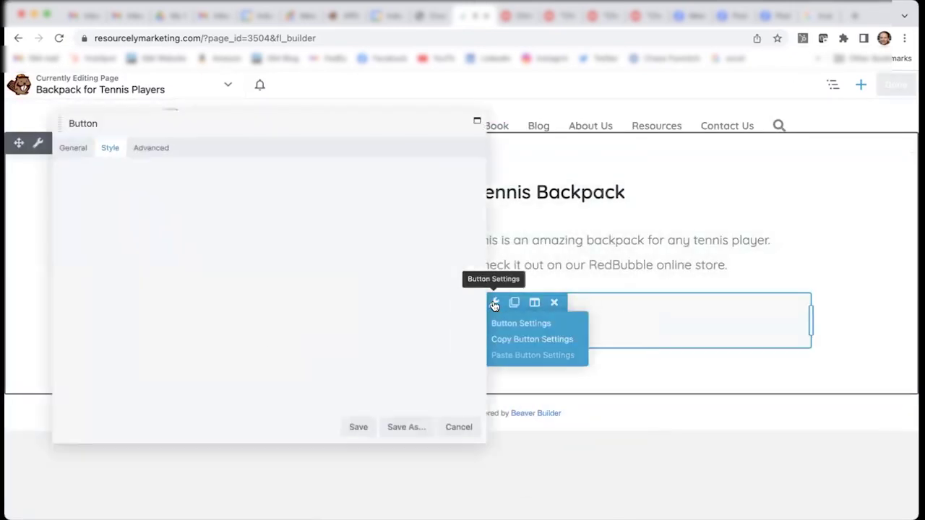
left_click(57, 137)
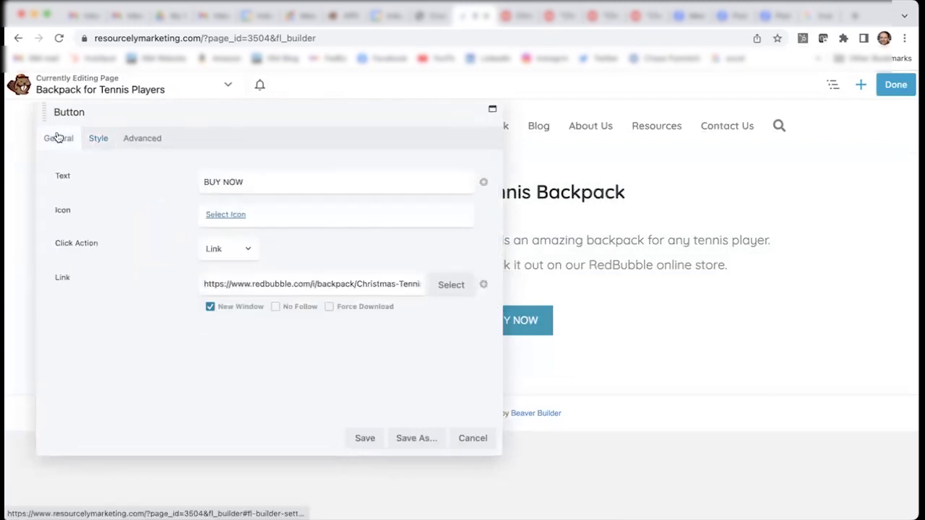
left_click(275, 185)
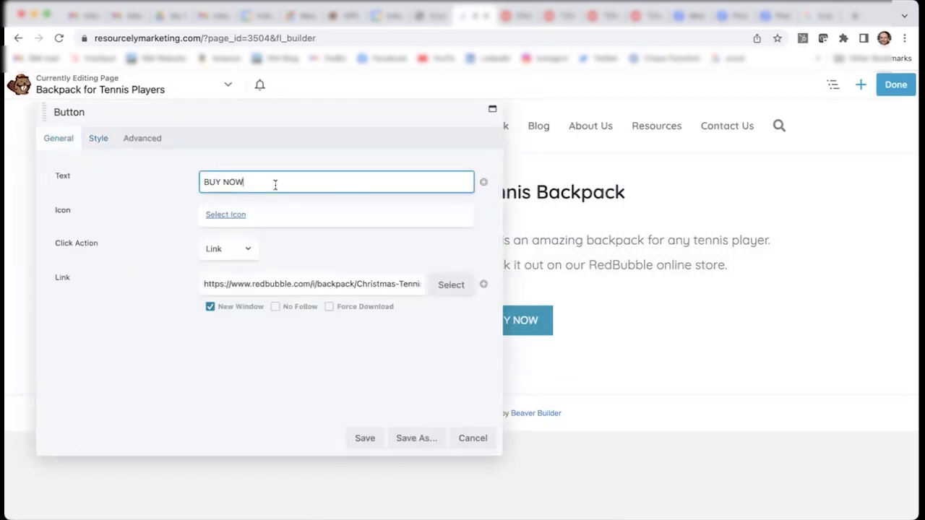
key("BackSpace")
key("BackSpace")
key("BackSpace")
key("BackSpace")
type("ON ")
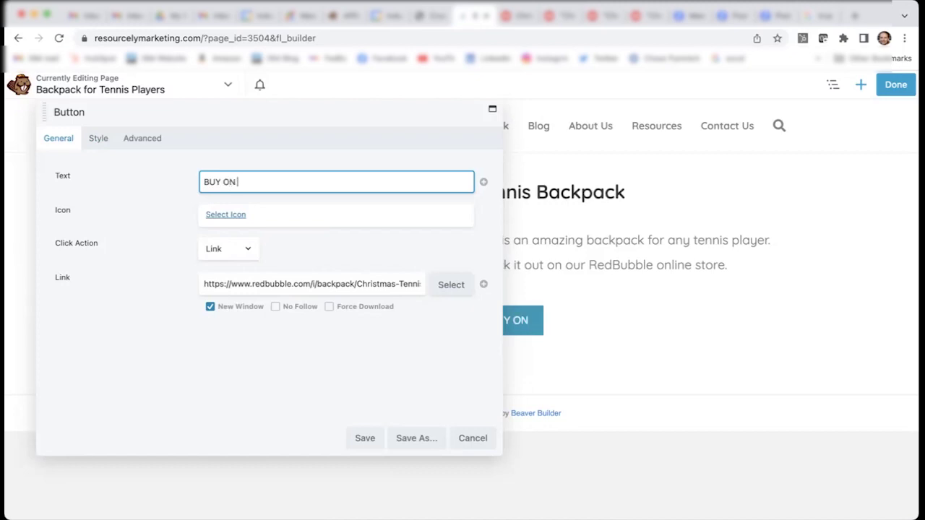
type("REDBUBBLE")
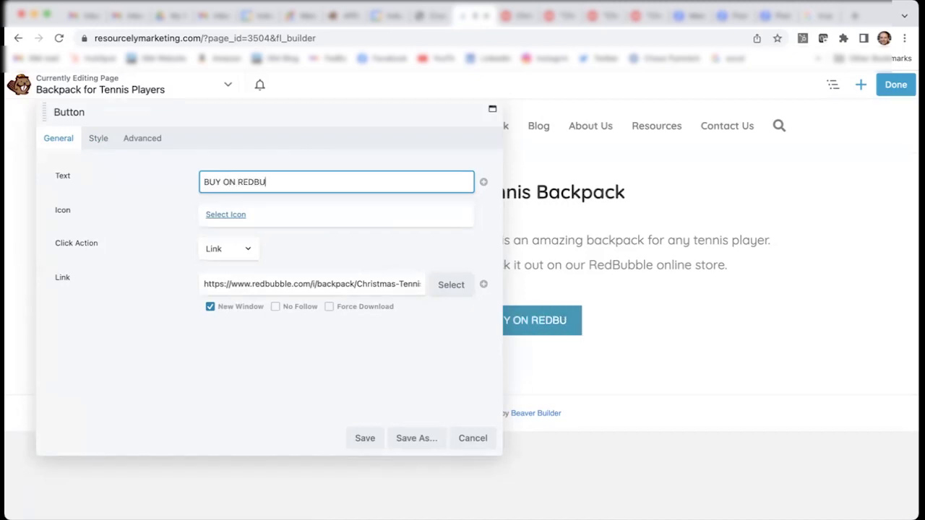
left_click(354, 438)
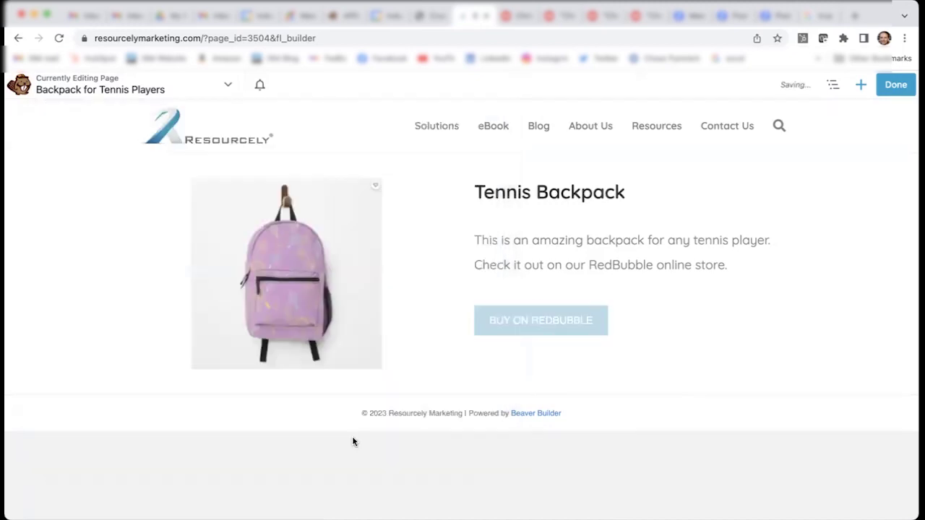
Finish editing and publish the updated Backpack for Tennis Players page
left_click(899, 90)
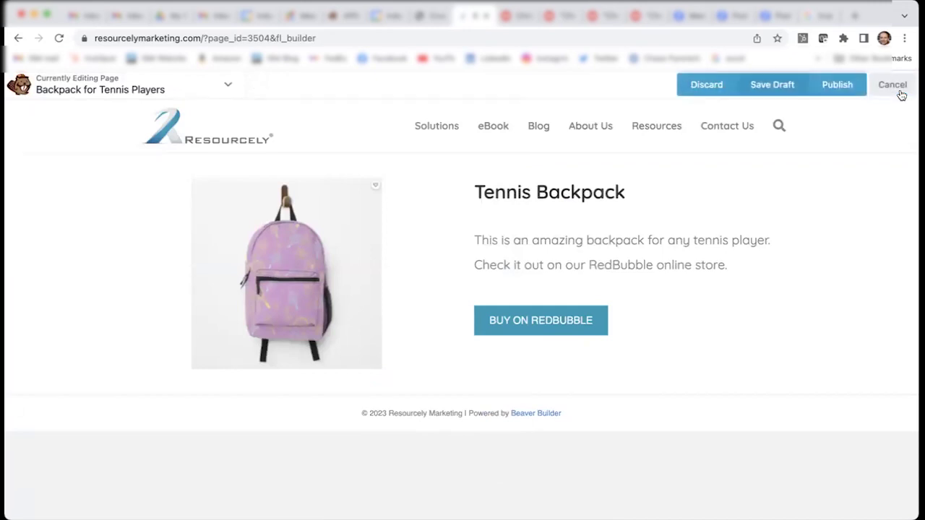
left_click(847, 90)
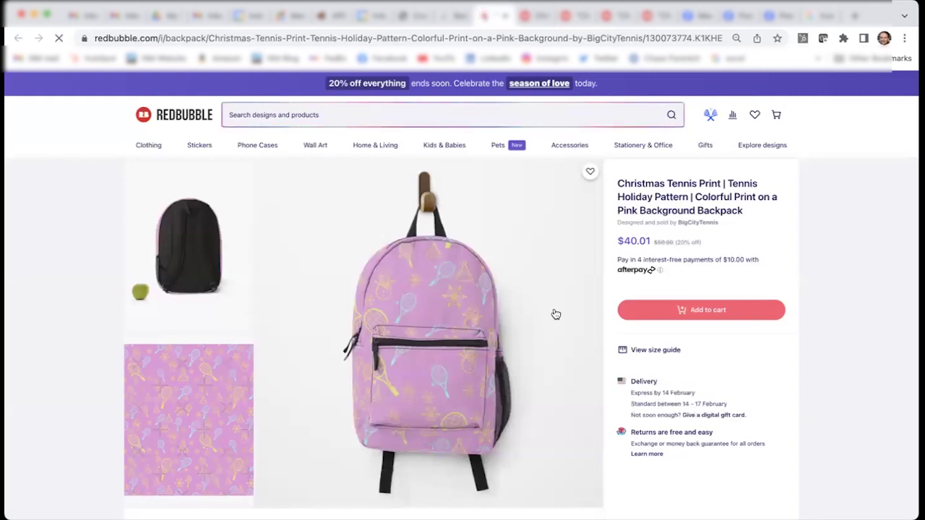
left_click(454, 16)
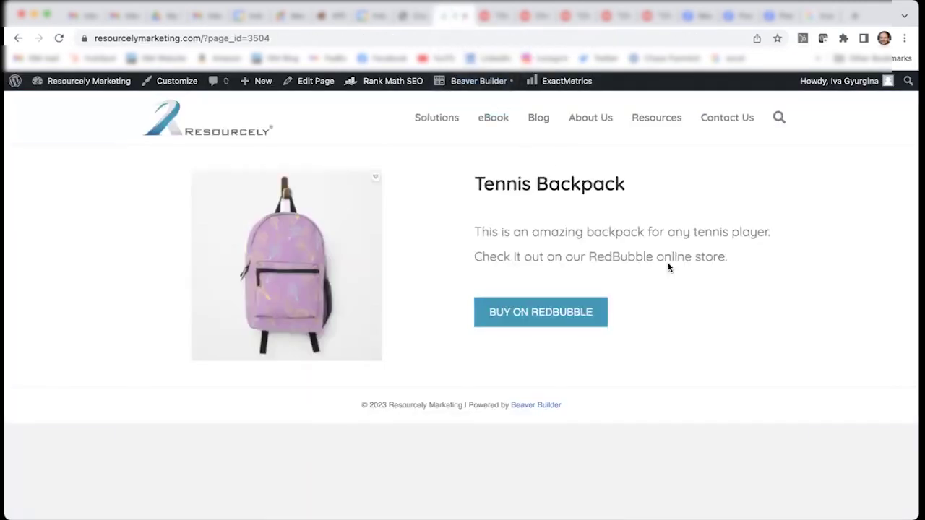